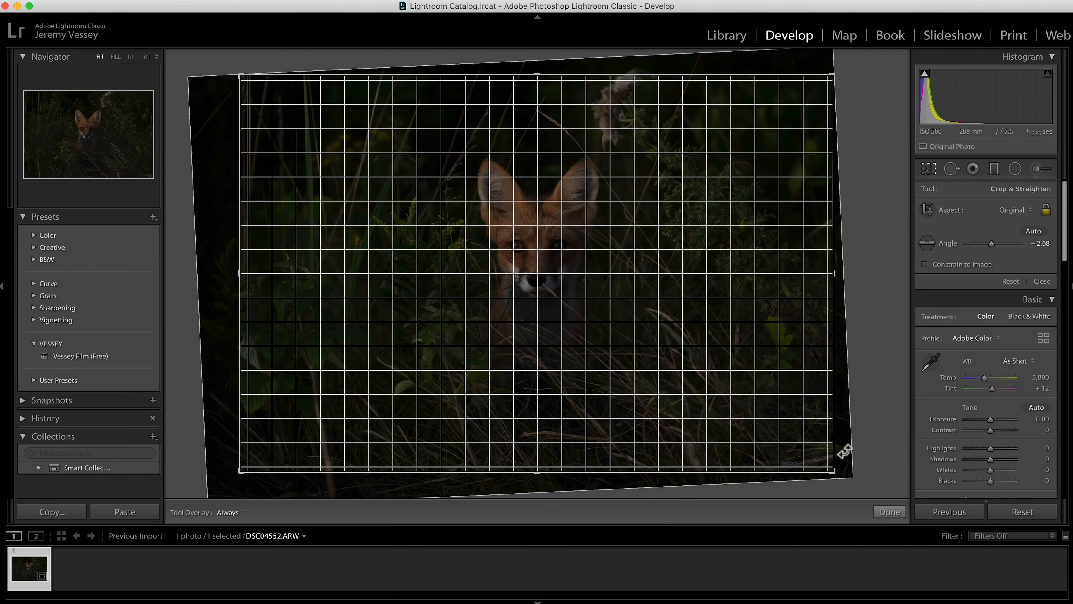
# Step: Crop the fox photo to a 16 x 10 aspect ratio at a -2.62 angle, reposition it within the frame, and apply the crop
pyautogui.click(729, 380)
pyautogui.click(1012, 206)
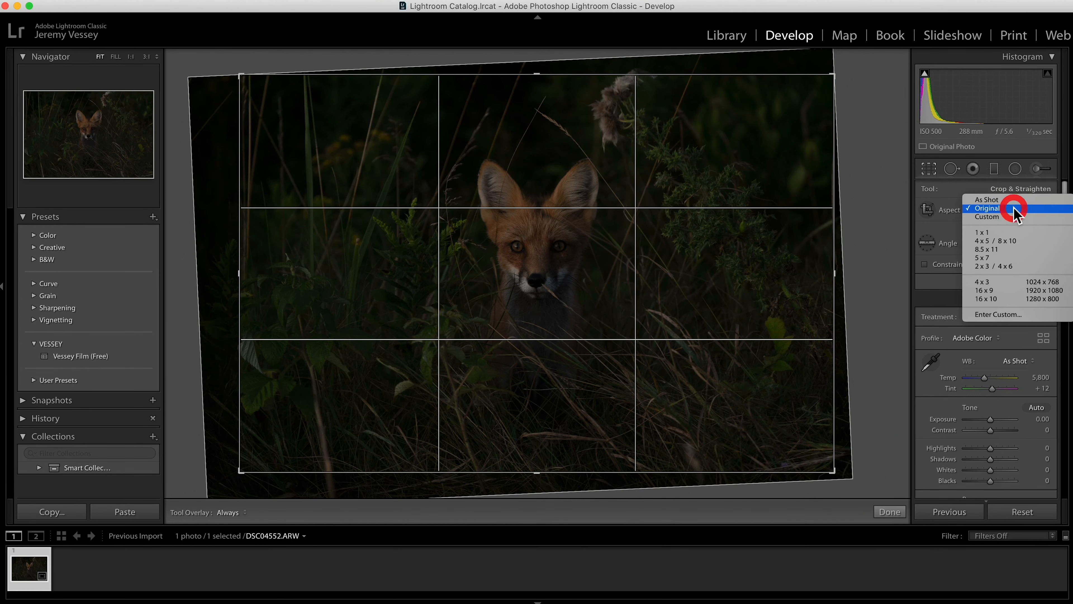
pyautogui.click(987, 299)
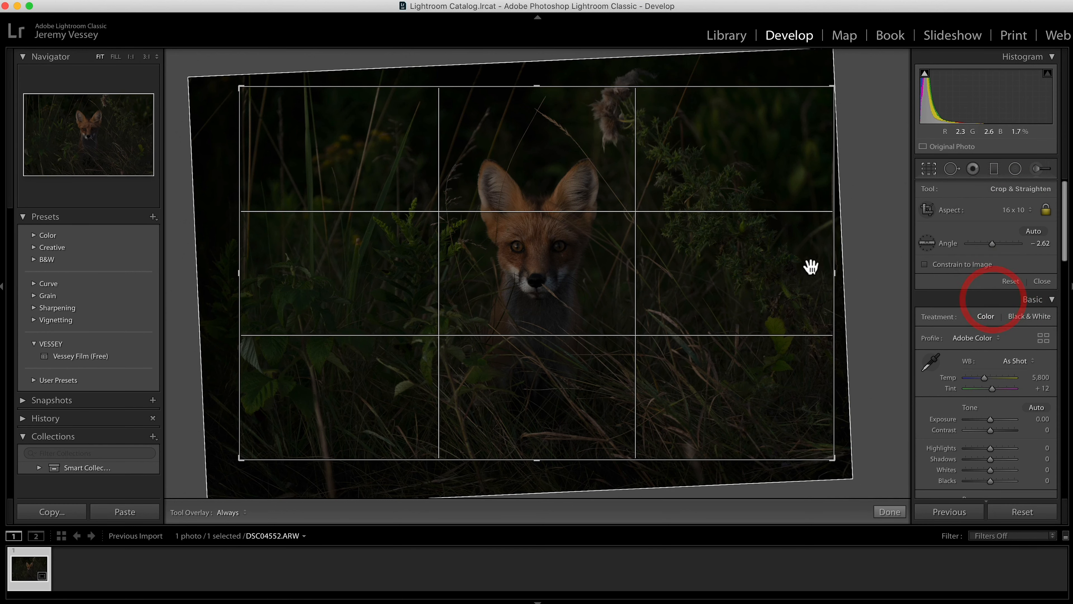
pyautogui.moveTo(736, 363); pyautogui.dragTo(738, 370)
pyautogui.moveTo(854, 465); pyautogui.dragTo(851, 465)
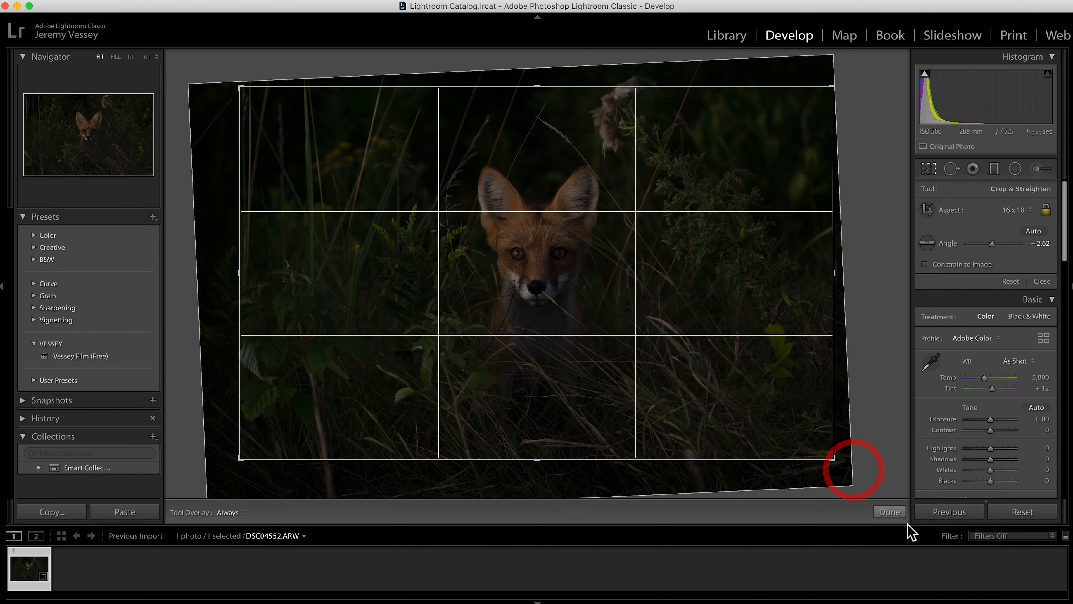
pyautogui.click(889, 512)
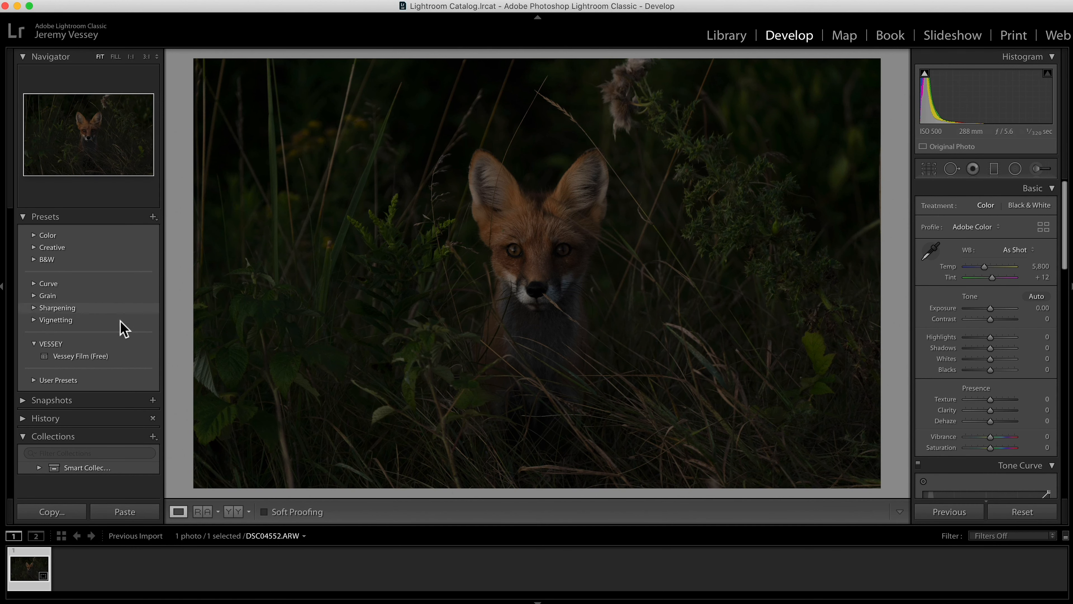
# Step: Apply the Vessey Film (Free) preset and raise the photo's exposure to +1.40
pyautogui.click(106, 356)
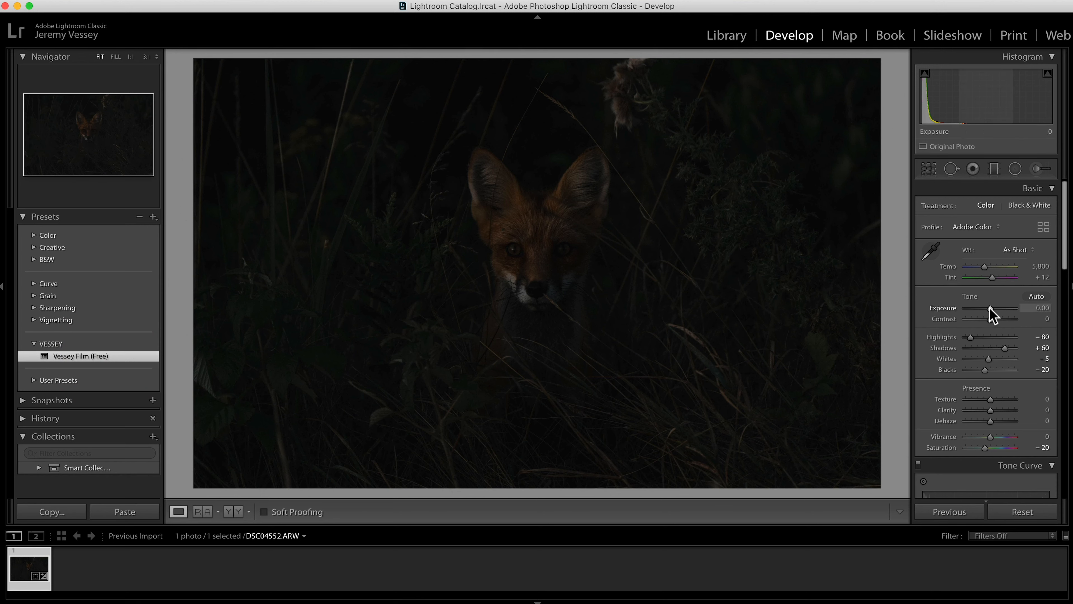
pyautogui.moveTo(989, 307); pyautogui.dragTo(996, 307)
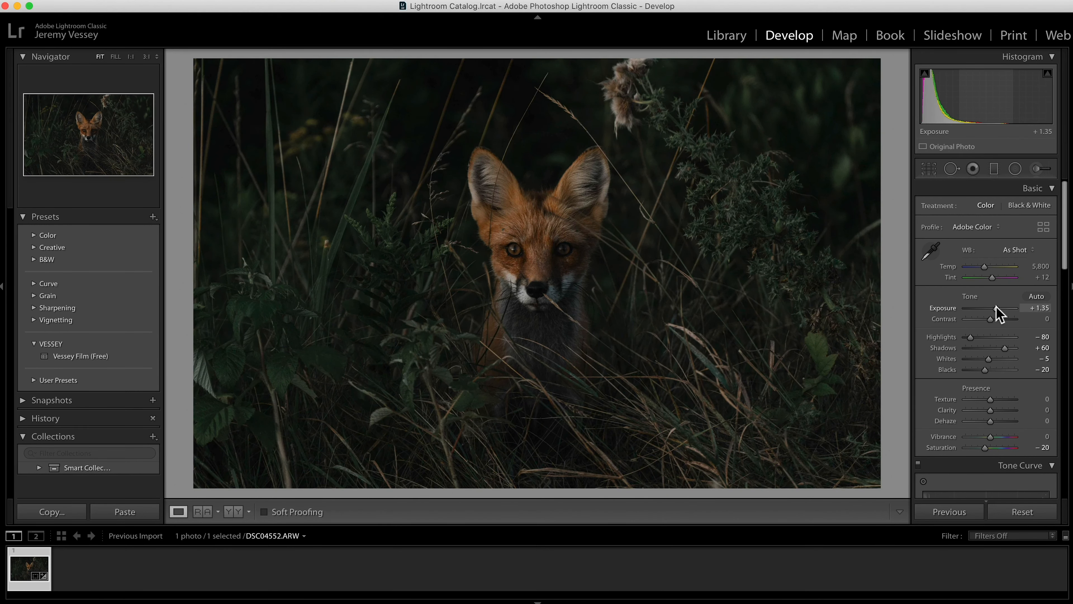
pyautogui.moveTo(996, 308); pyautogui.dragTo(996, 309)
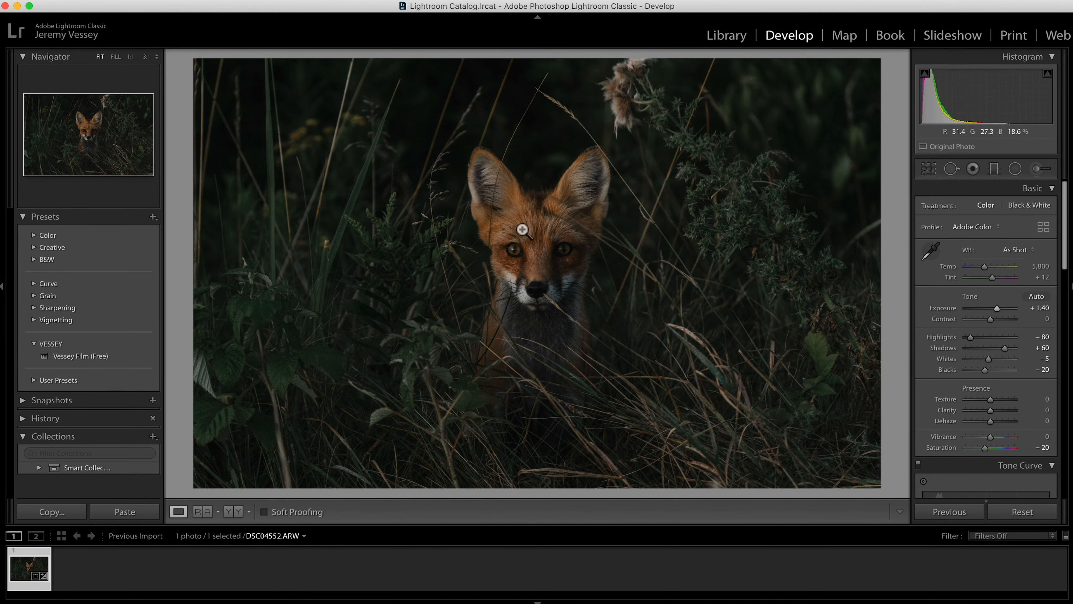
pyautogui.click(497, 232)
pyautogui.click(499, 231)
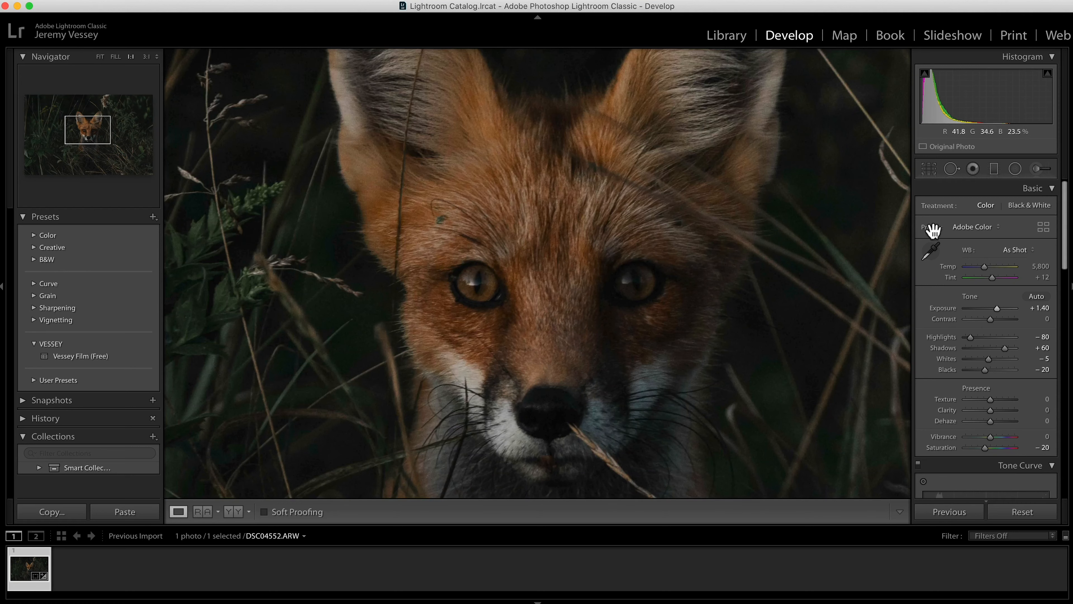
pyautogui.click(951, 169)
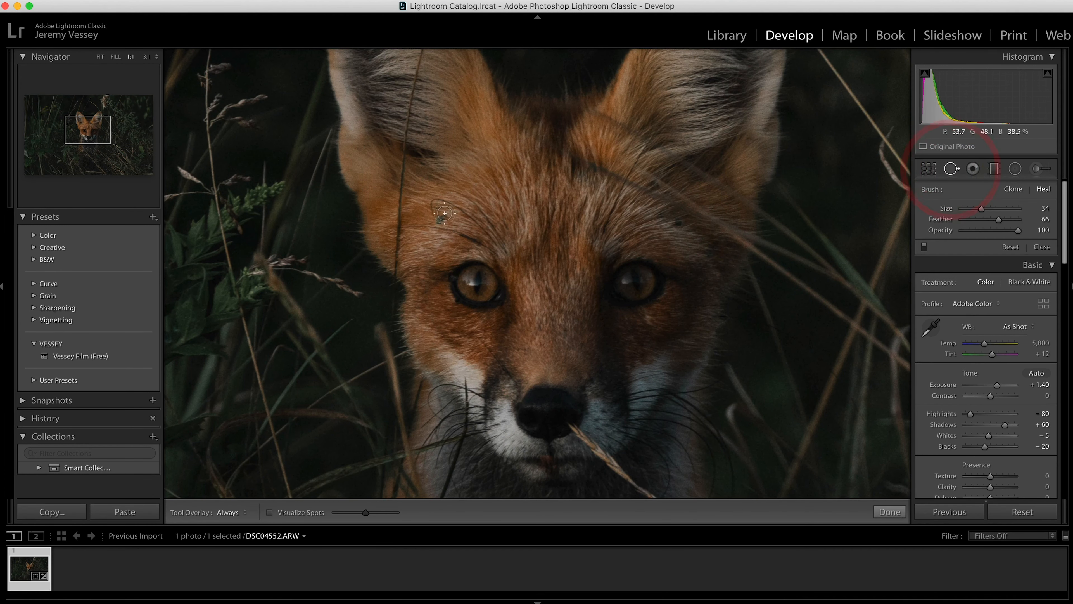
pyautogui.click(956, 172)
pyautogui.press('z')
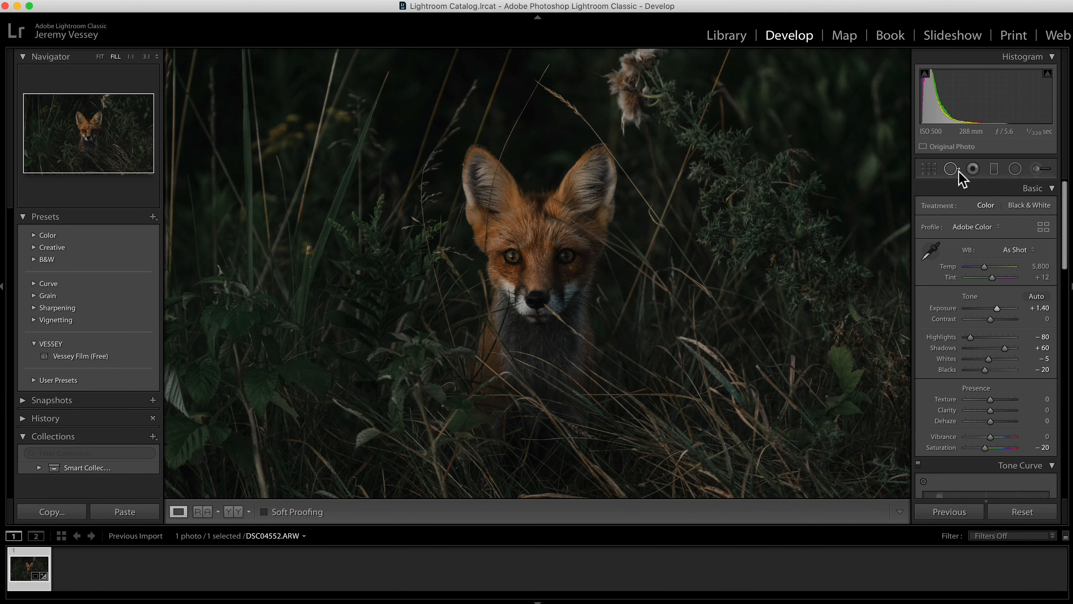
# Step: Heal the dark spot on the fox's forehead with Spot Removal in Heal mode at size 29
pyautogui.click(957, 172)
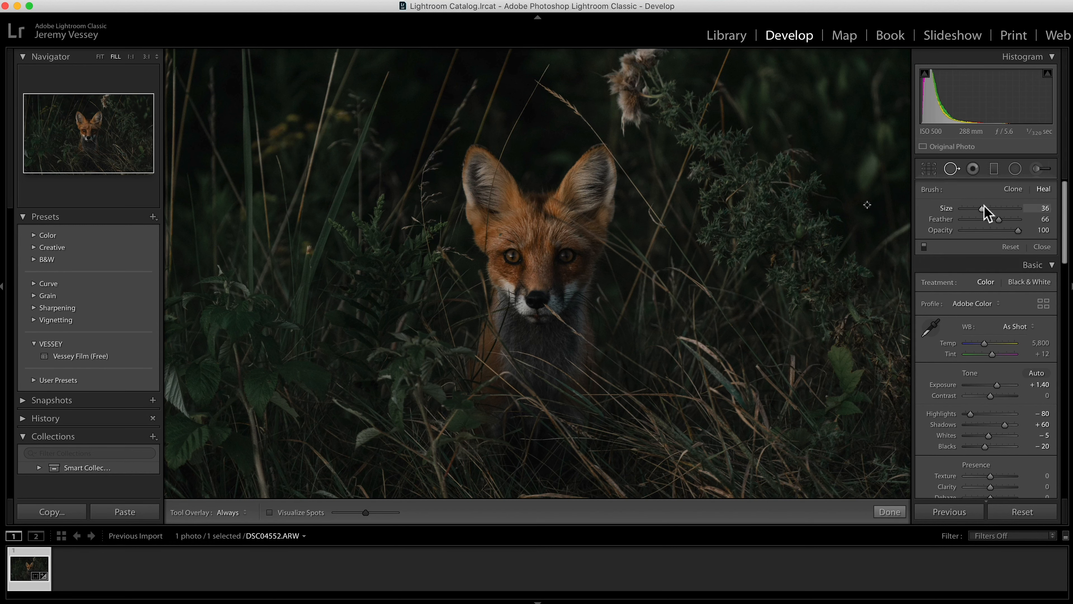
pyautogui.moveTo(991, 206); pyautogui.dragTo(988, 207)
pyautogui.press('z')
pyautogui.press('super+minus')
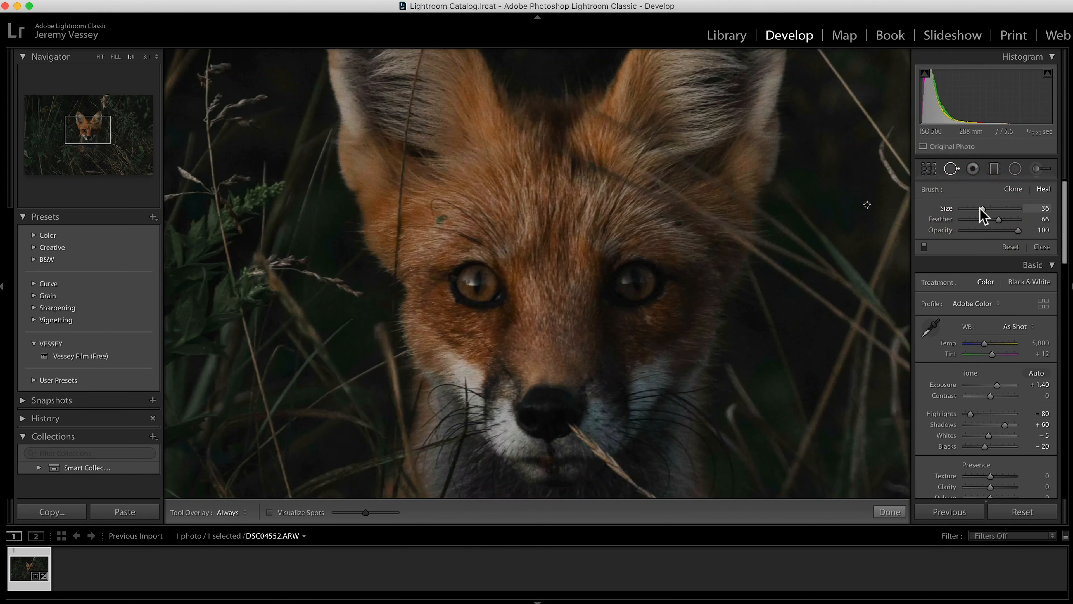
pyautogui.moveTo(979, 207); pyautogui.dragTo(977, 208)
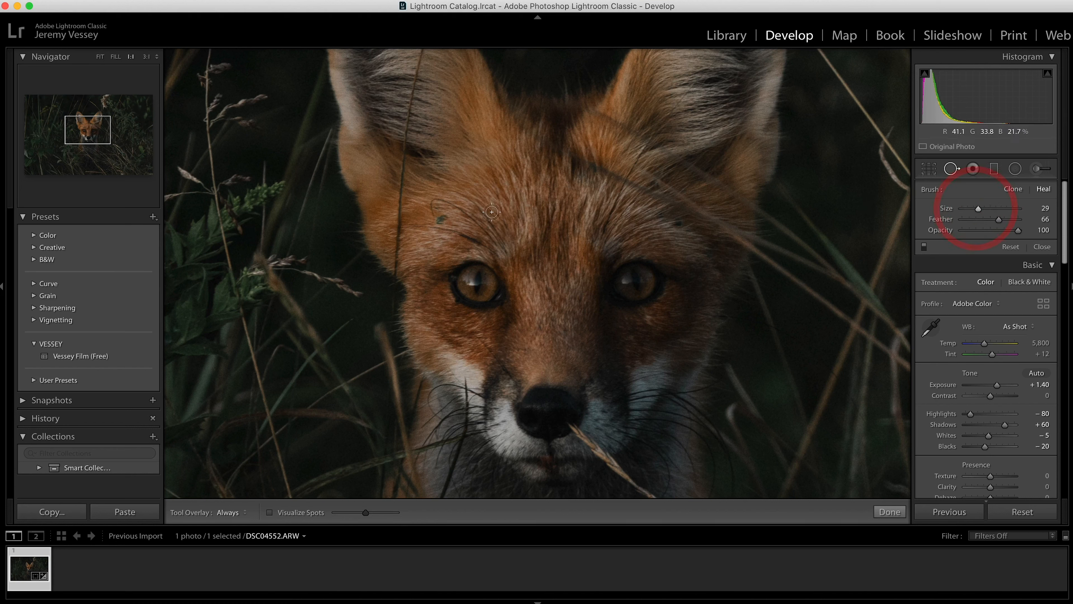
pyautogui.click(439, 219)
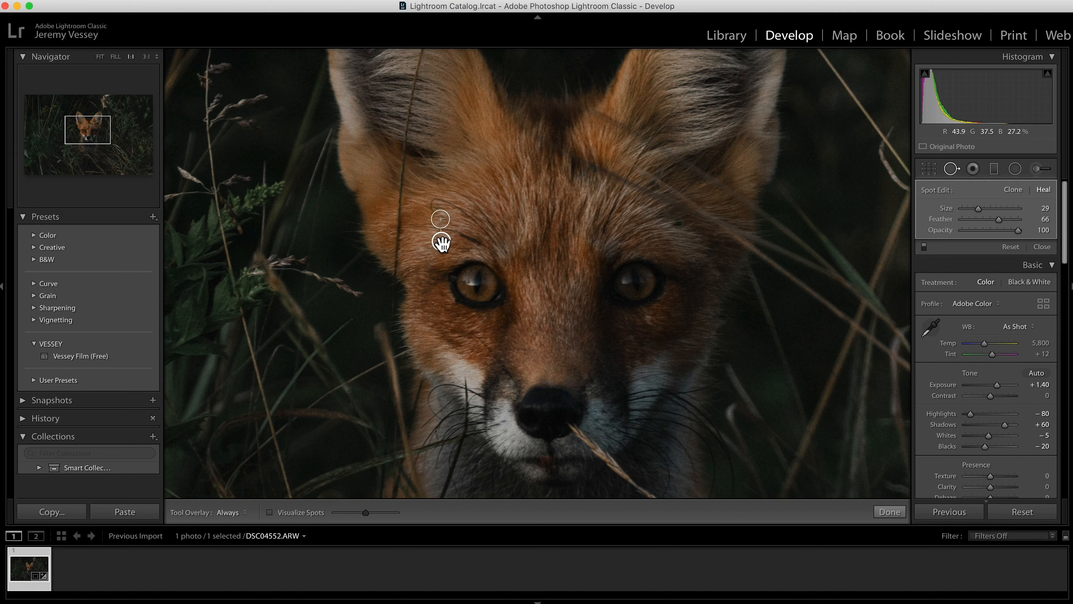
pyautogui.click(889, 511)
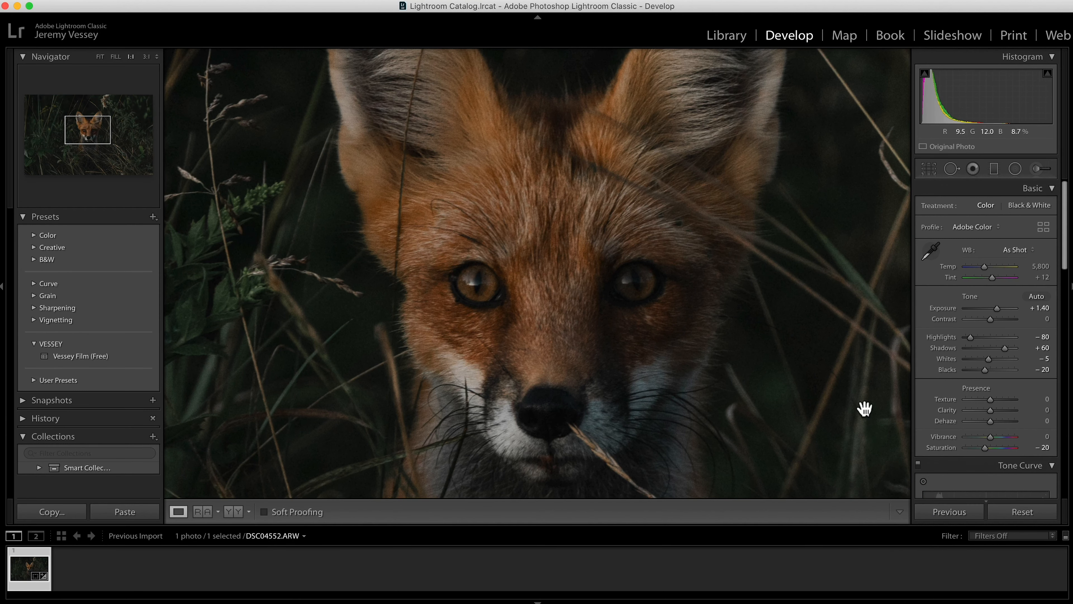
# Step: Reselect the healed forehead spot and shift its source circle slightly to a better matching patch of fur
pyautogui.click(951, 168)
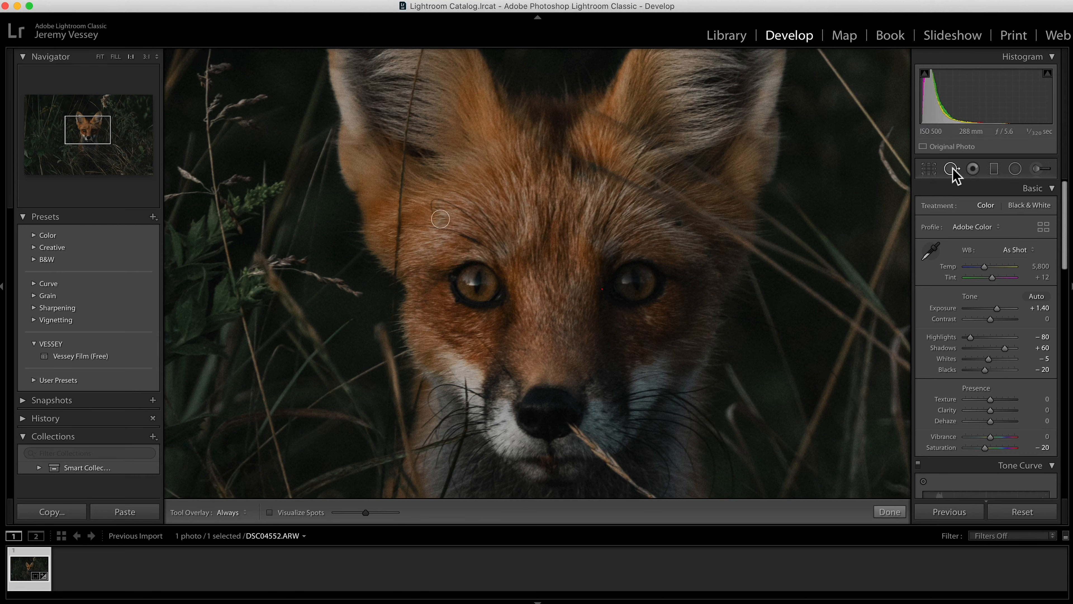
pyautogui.click(441, 219)
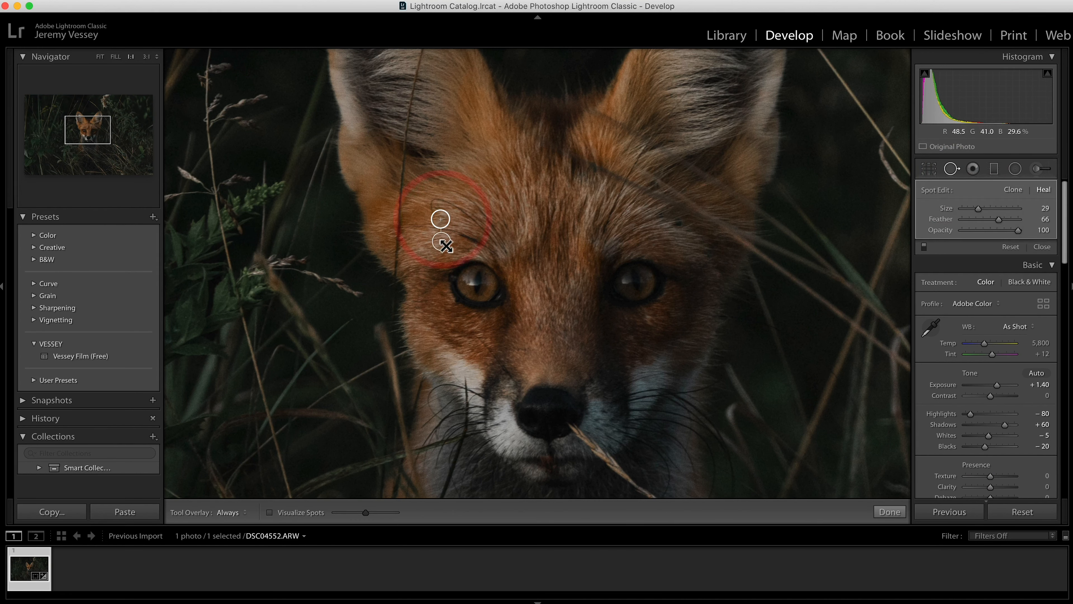
pyautogui.moveTo(443, 243); pyautogui.dragTo(442, 245)
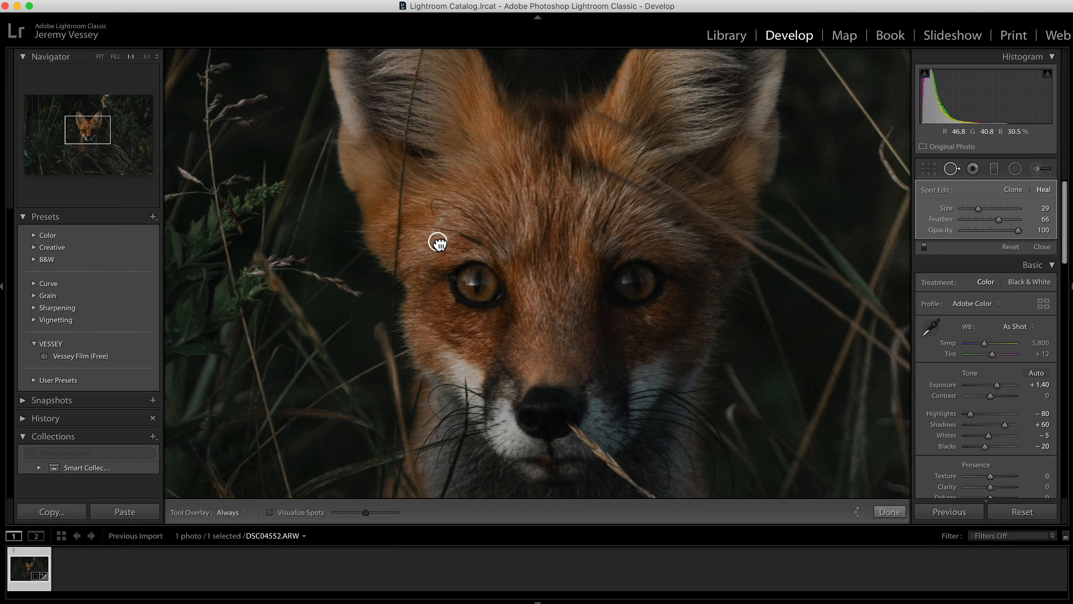
pyautogui.moveTo(439, 243); pyautogui.dragTo(439, 242)
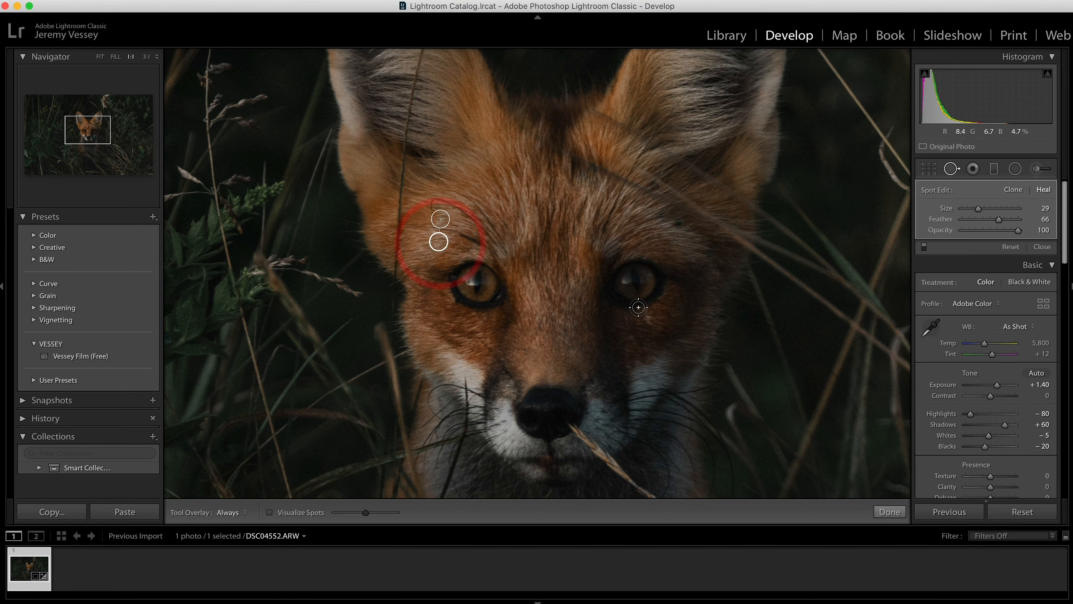
pyautogui.click(887, 513)
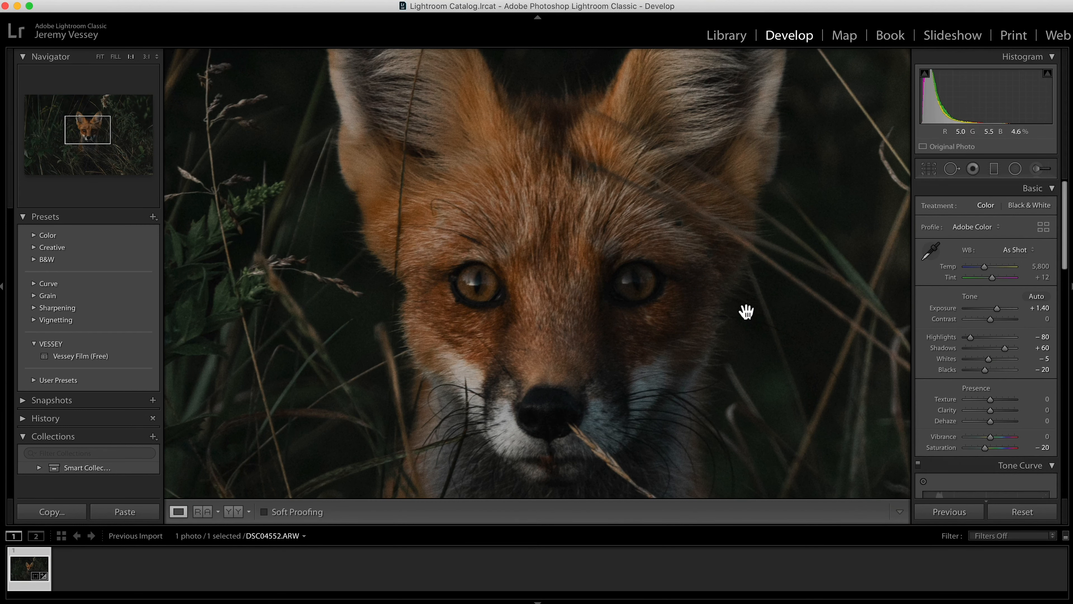
pyautogui.click(824, 221)
pyautogui.click(825, 221)
pyautogui.moveTo(692, 276); pyautogui.dragTo(683, 310)
pyautogui.click(683, 307)
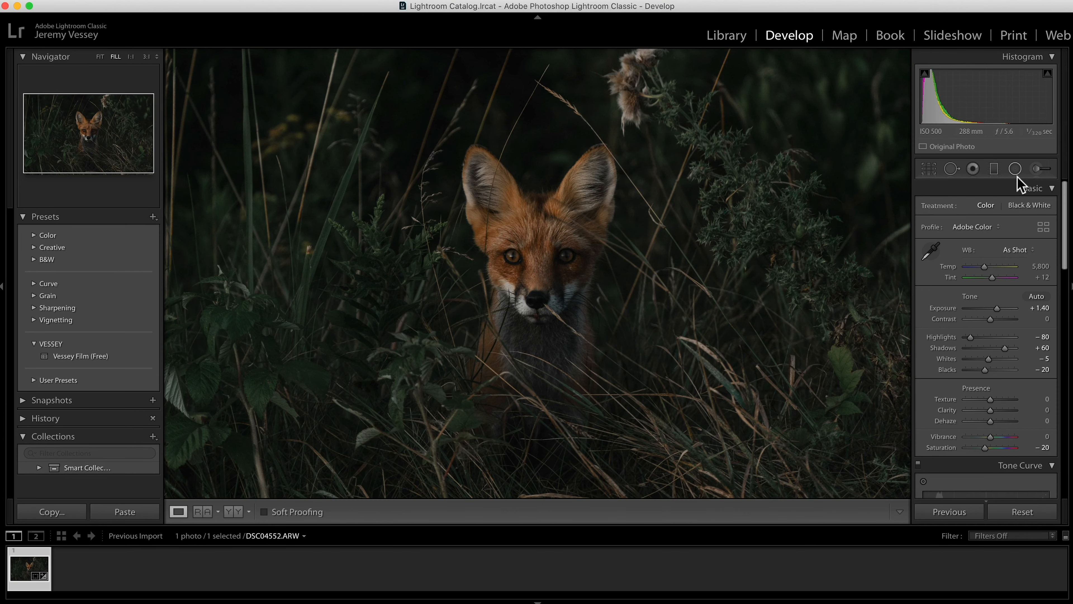
# Step: Paint a new Adjustment Brush mask over the fox's face, forehead and ears with the mask overlay shown
pyautogui.click(1036, 170)
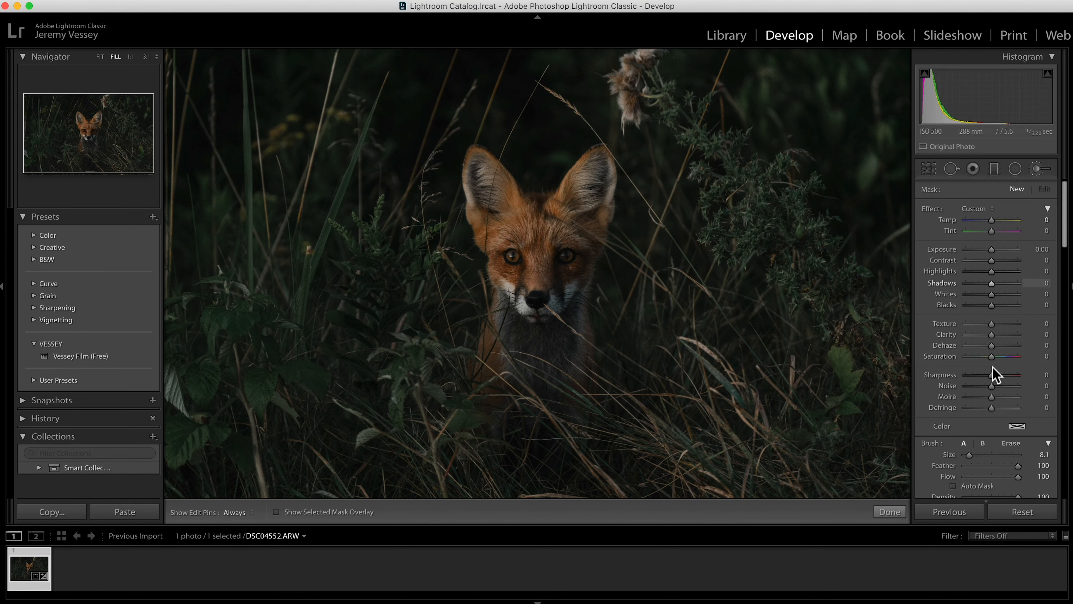
pyautogui.moveTo(969, 454); pyautogui.dragTo(968, 453)
pyautogui.press('z')
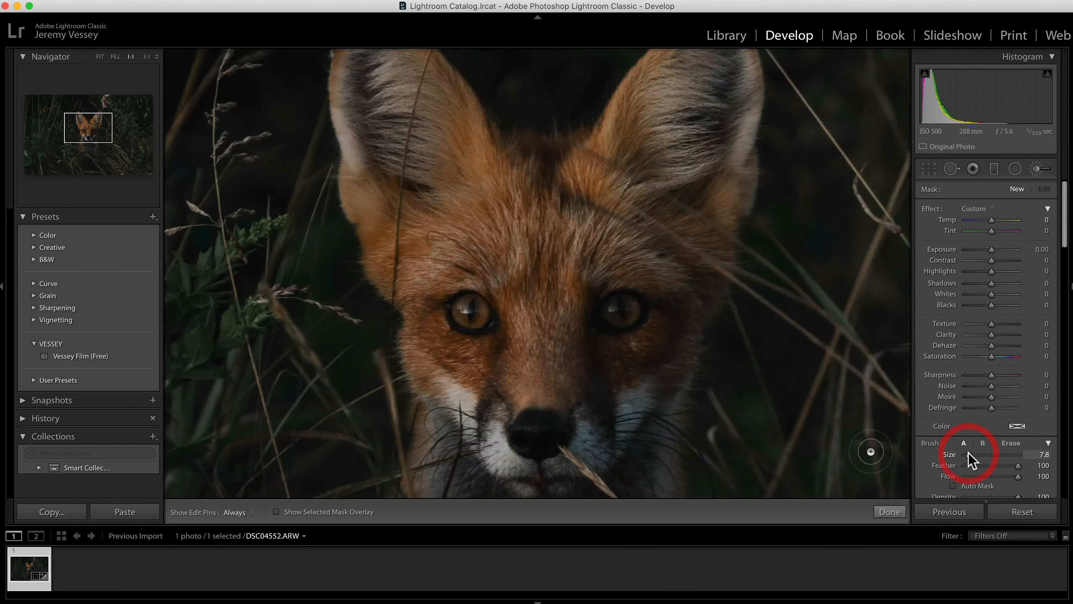
pyautogui.press('super+minus')
pyautogui.moveTo(462, 214)
pyautogui.mouseDown()
pyautogui.moveTo(423, 351)
pyautogui.moveTo(549, 331)
pyautogui.mouseUp()
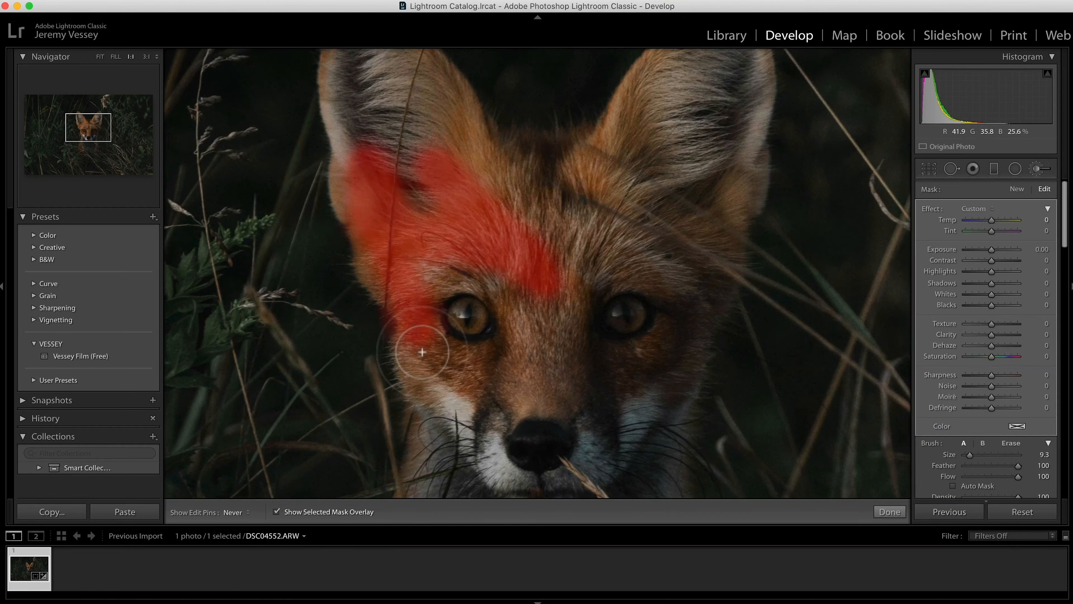
pyautogui.press('h')
pyautogui.moveTo(510, 366)
pyautogui.mouseDown()
pyautogui.moveTo(570, 391)
pyautogui.moveTo(582, 281)
pyautogui.moveTo(656, 205)
pyautogui.moveTo(635, 143)
pyautogui.moveTo(701, 162)
pyautogui.mouseUp()
pyautogui.moveTo(103, 123); pyautogui.dragTo(105, 115)
pyautogui.moveTo(629, 247)
pyautogui.mouseDown()
pyautogui.moveTo(734, 271)
pyautogui.moveTo(335, 260)
pyautogui.moveTo(338, 184)
pyautogui.mouseUp()
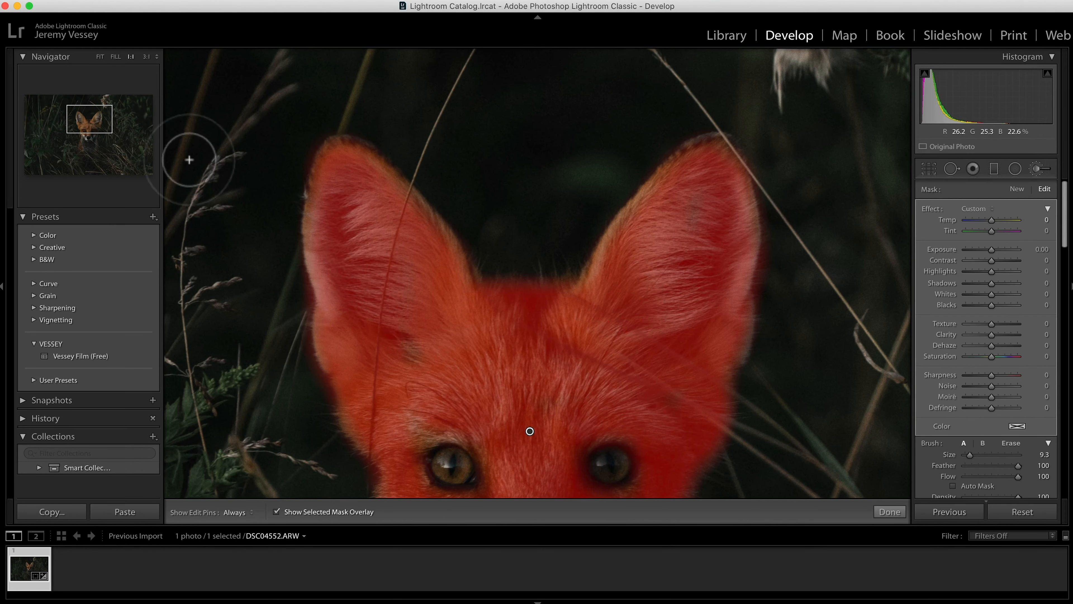
# Step: Extend the brush mask over the fox's cheek and erase the overspill around the cheek and jaw, with the overlay hidden when finished
pyautogui.click(87, 136)
pyautogui.moveTo(462, 312)
pyautogui.mouseDown()
pyautogui.moveTo(512, 326)
pyautogui.moveTo(445, 305)
pyautogui.mouseUp()
pyautogui.click(1010, 443)
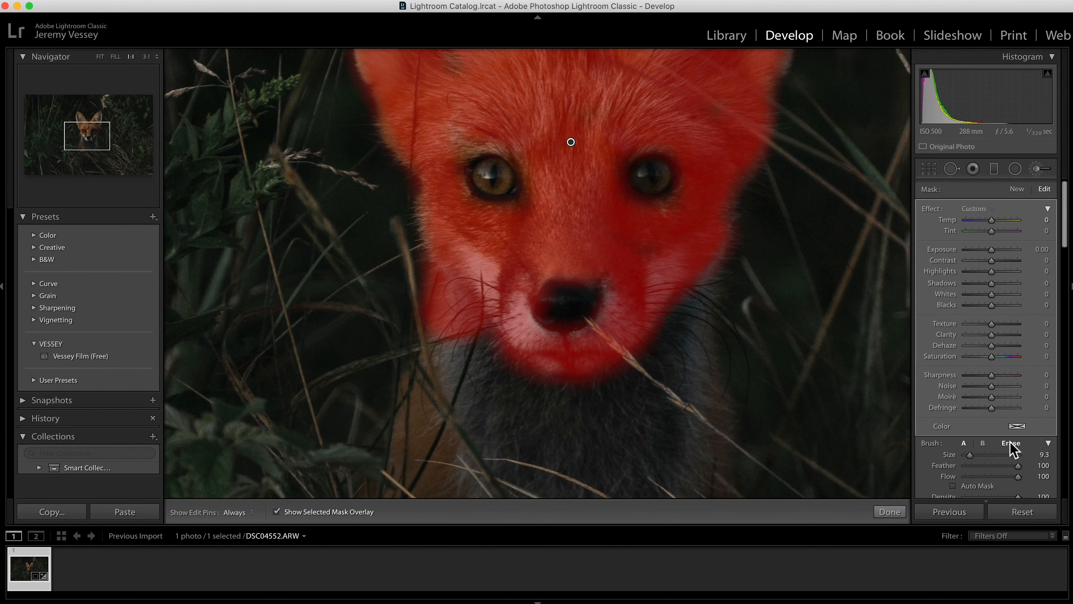
pyautogui.moveTo(456, 355); pyautogui.dragTo(438, 298)
pyautogui.click(964, 443)
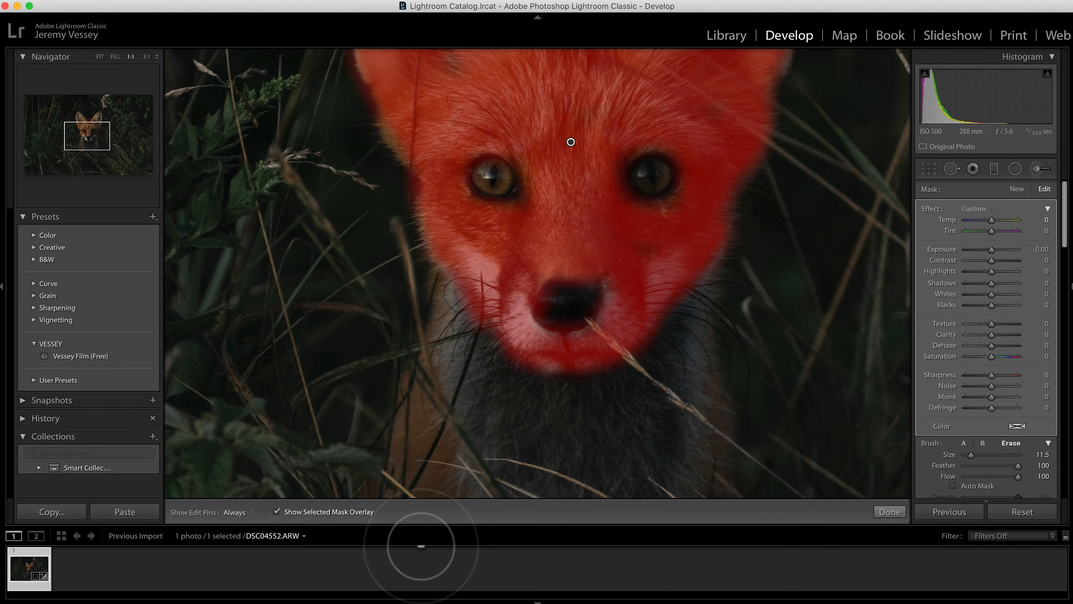
pyautogui.click(889, 512)
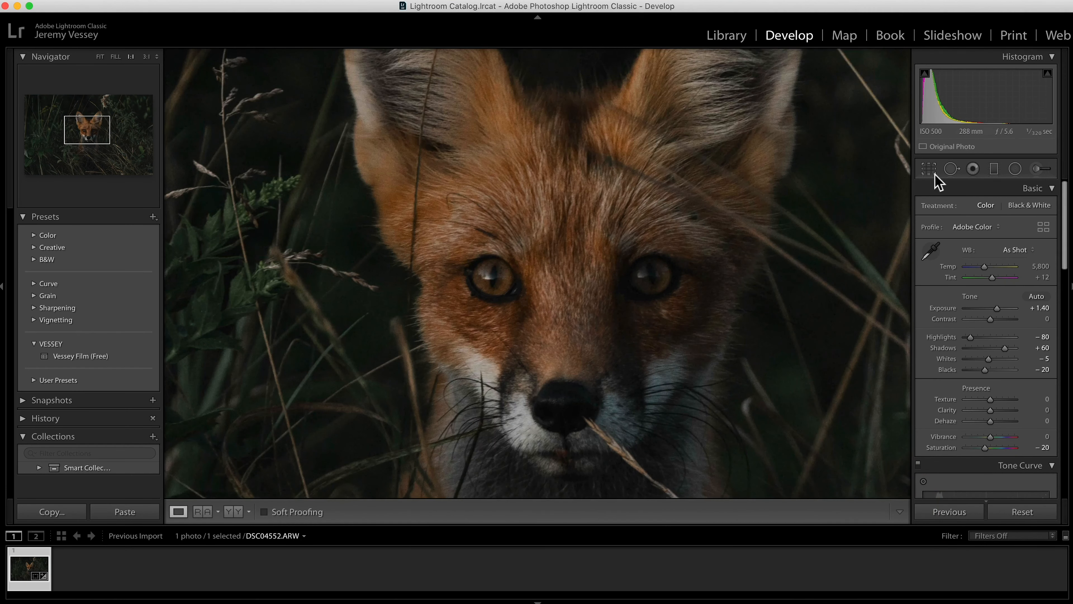
pyautogui.press('k')
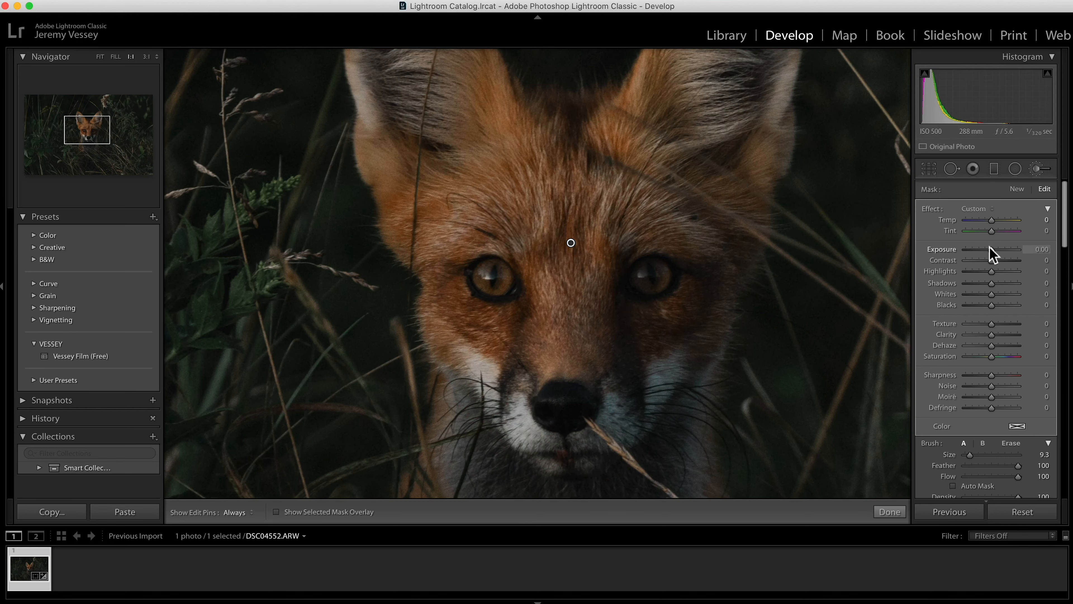
# Step: Set the face mask's exposure to -0.11, contrast to 15, highlights to -25 and whites to -25
pyautogui.moveTo(989, 249); pyautogui.dragTo(990, 249)
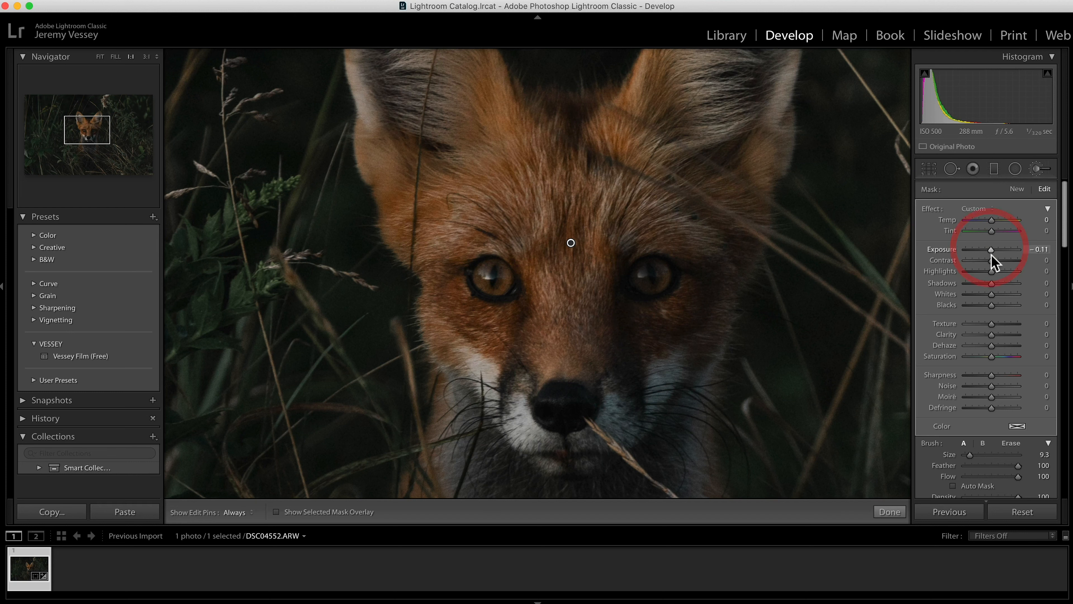
pyautogui.moveTo(993, 260); pyautogui.dragTo(996, 261)
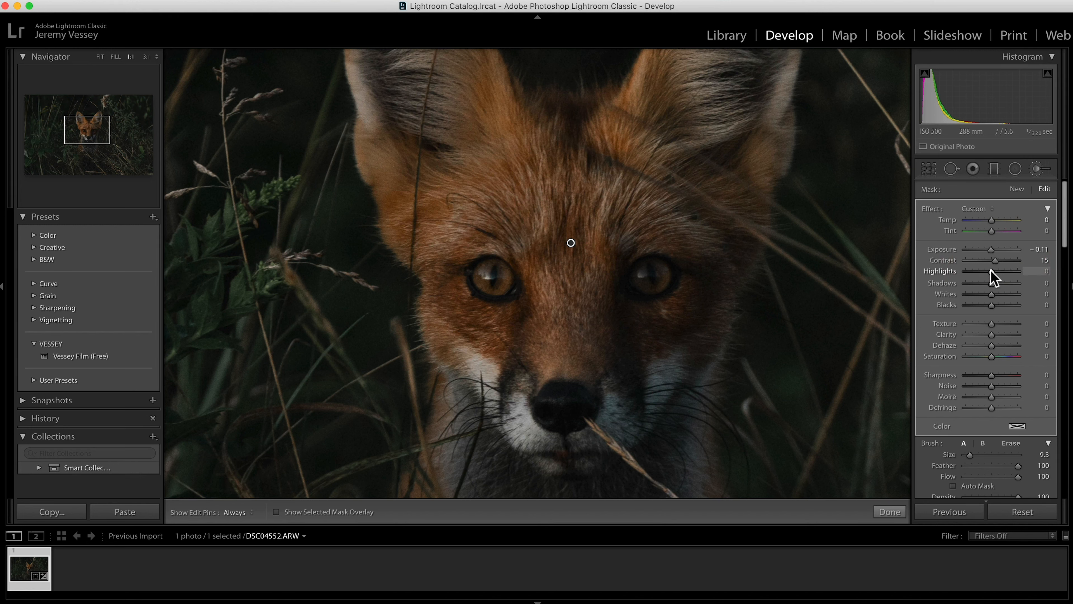
pyautogui.moveTo(991, 271); pyautogui.dragTo(985, 270)
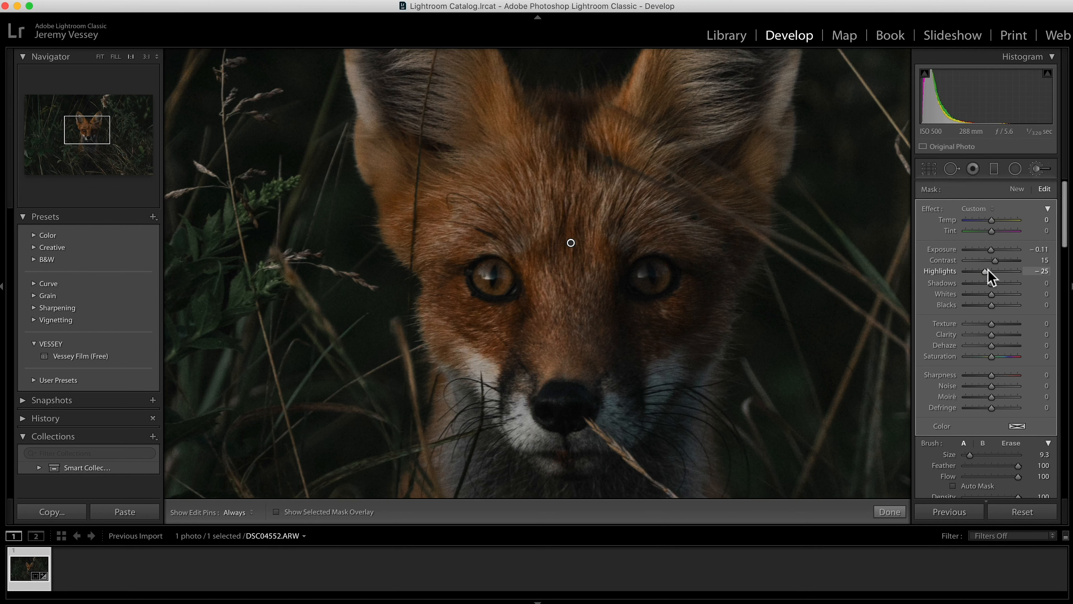
pyautogui.moveTo(990, 294); pyautogui.dragTo(986, 294)
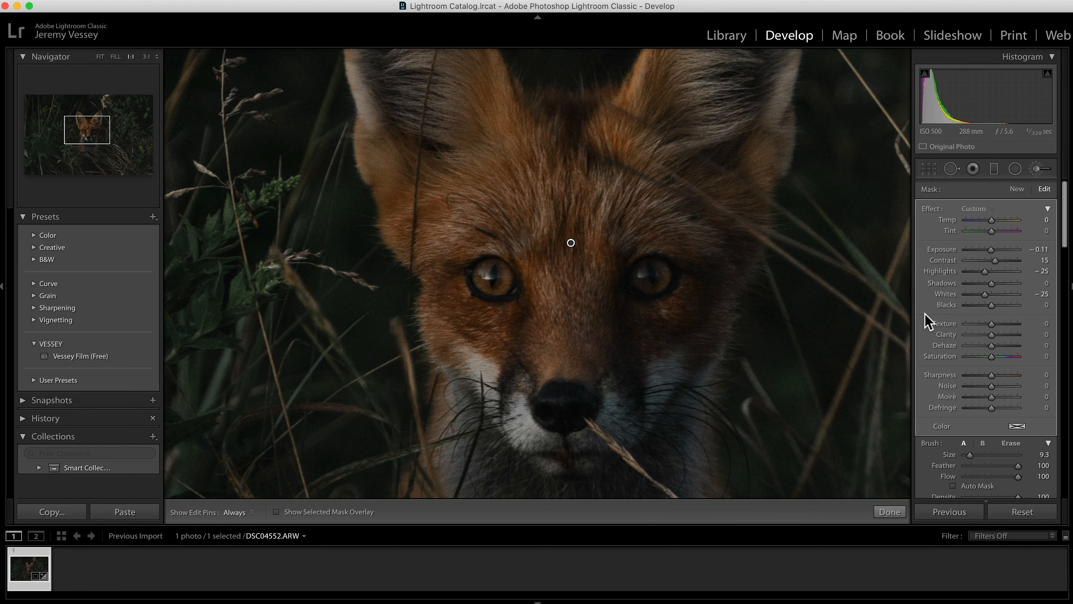
# Step: Compare the whole photo with the brush adjustments off and on, and finish the brush edit with them enabled
pyautogui.press('z')
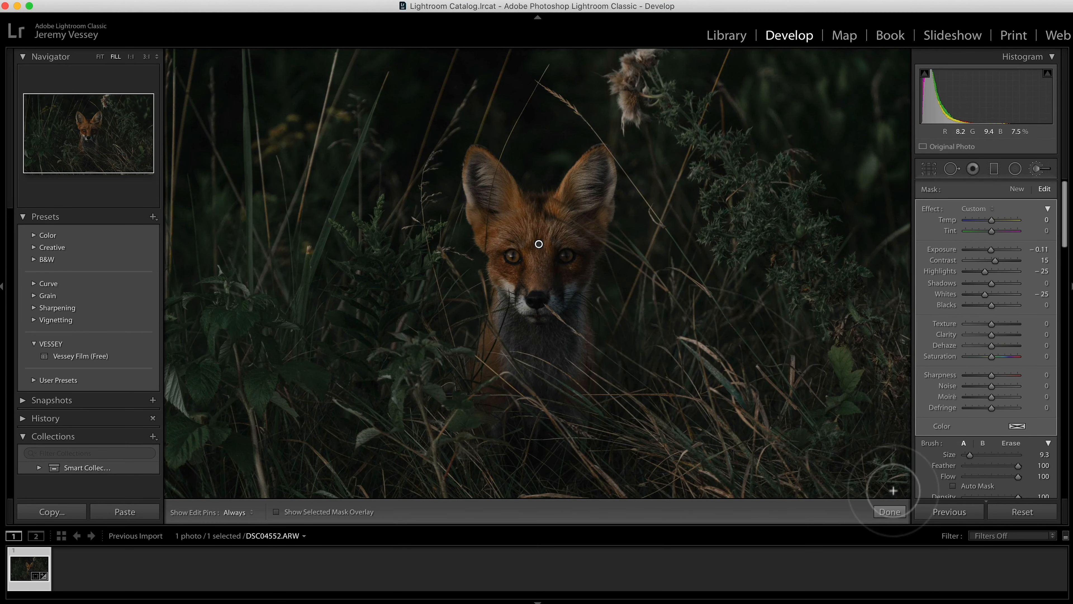
pyautogui.scroll(-5, 980, 405)
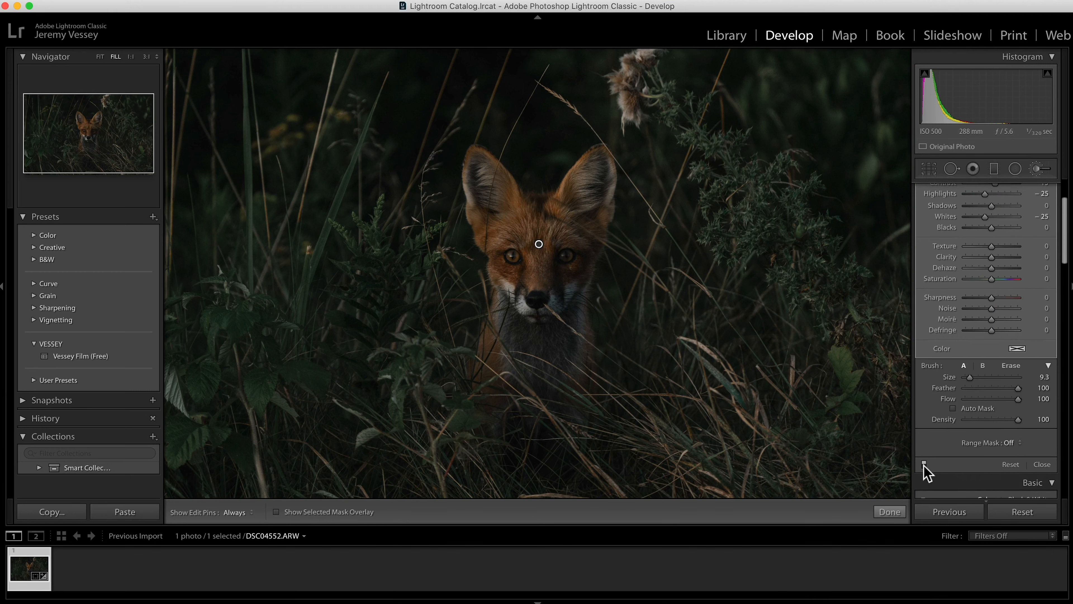
pyautogui.click(923, 465)
pyautogui.click(924, 464)
pyautogui.click(923, 465)
pyautogui.click(924, 464)
pyautogui.click(891, 512)
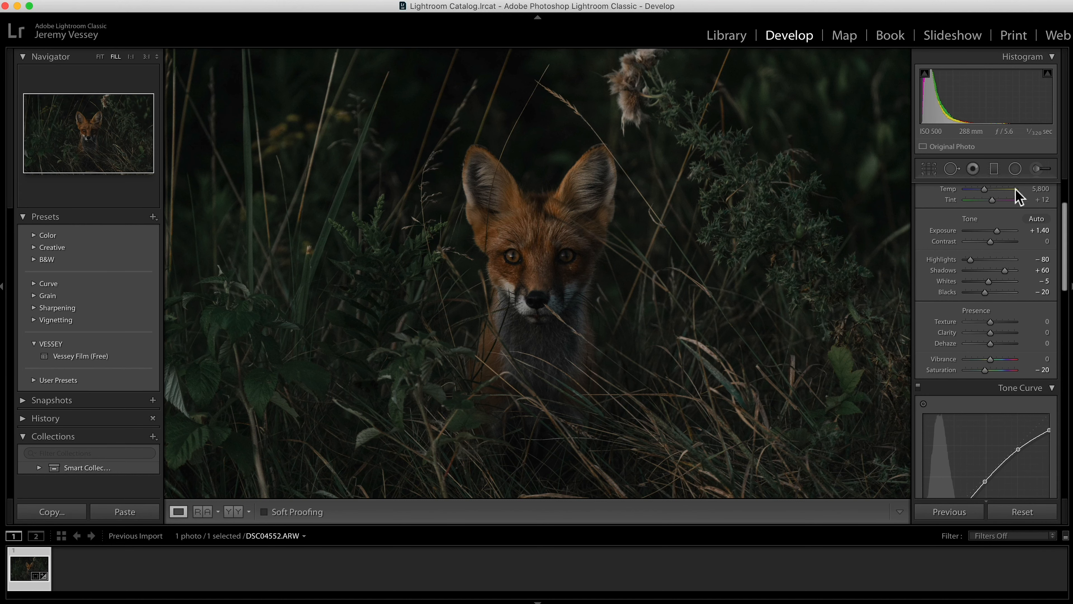
# Step: Paint a new Adjustment Brush mask over both of the fox's eyes with the mask overlay shown
pyautogui.click(1037, 168)
pyautogui.press('z')
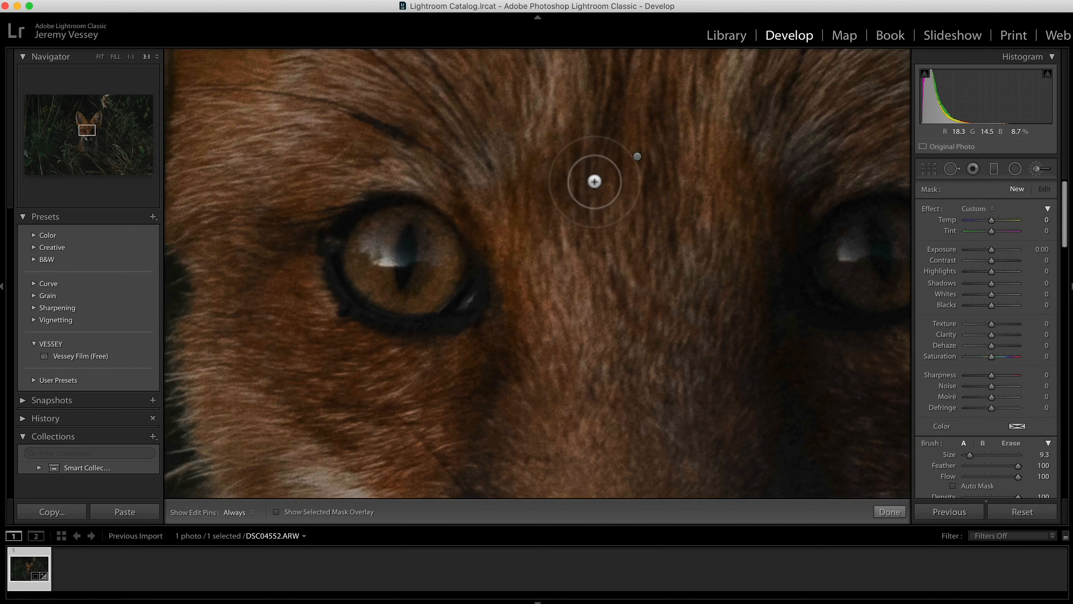
pyautogui.press('h')
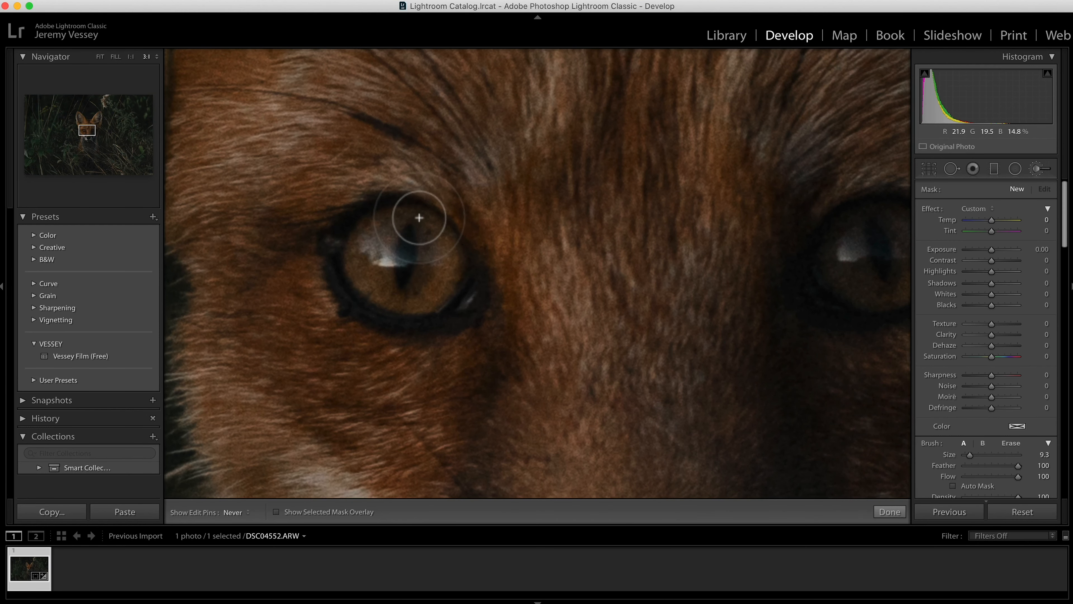
pyautogui.click(382, 226)
pyautogui.press('h')
pyautogui.click(276, 512)
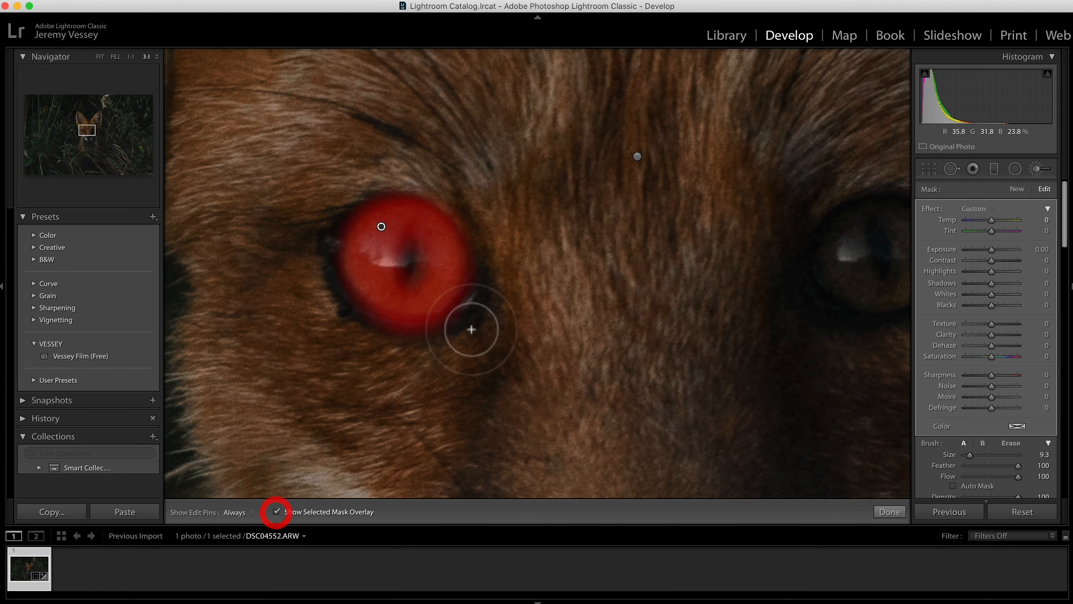
pyautogui.moveTo(898, 225)
pyautogui.mouseDown()
pyautogui.moveTo(854, 272)
pyautogui.moveTo(879, 292)
pyautogui.moveTo(920, 256)
pyautogui.moveTo(921, 222)
pyautogui.moveTo(867, 215)
pyautogui.mouseUp()
pyautogui.press('h')
pyautogui.press('h')
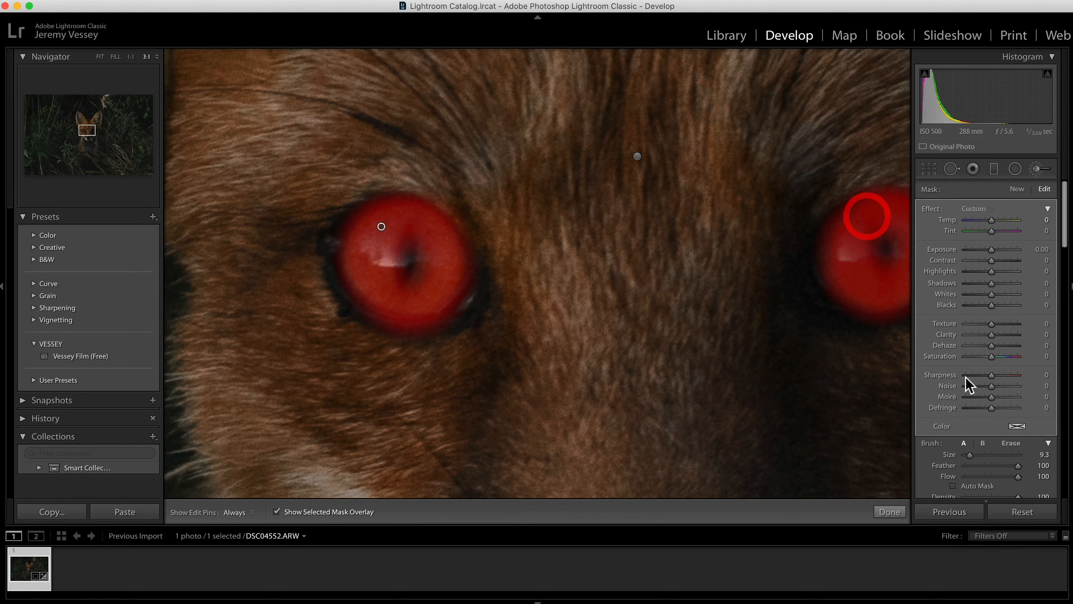
# Step: Erase both pupils from the eye mask with an erase brush of size 5.0
pyautogui.click(1008, 442)
pyautogui.click(855, 409)
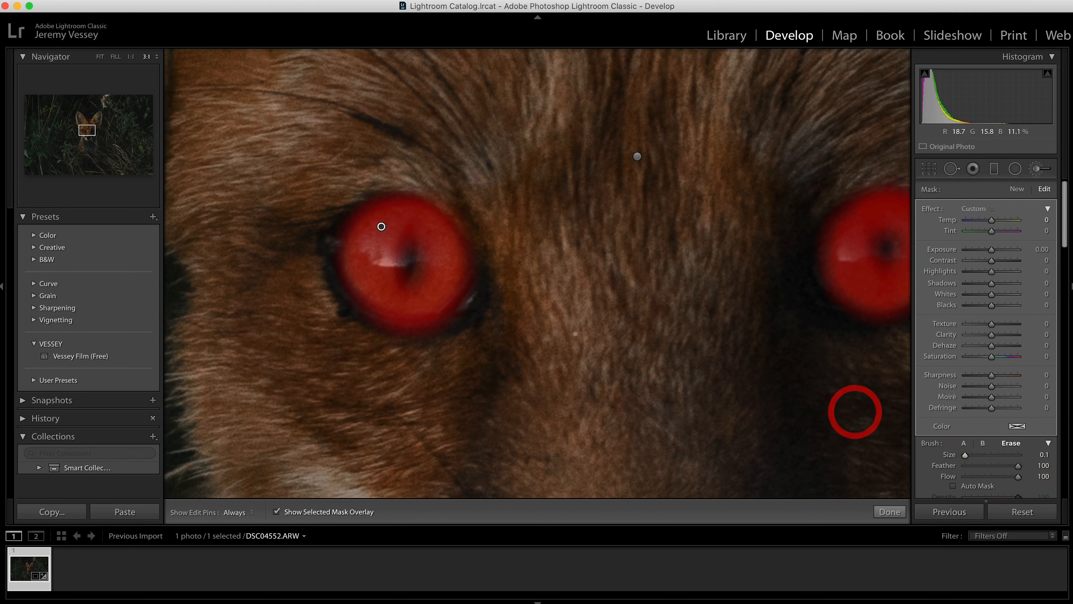
pyautogui.moveTo(970, 454)
pyautogui.mouseDown()
pyautogui.moveTo(954, 455)
pyautogui.moveTo(967, 454)
pyautogui.mouseUp()
pyautogui.press('h')
pyautogui.moveTo(407, 223)
pyautogui.mouseDown()
pyautogui.moveTo(403, 286)
pyautogui.moveTo(407, 257)
pyautogui.mouseUp()
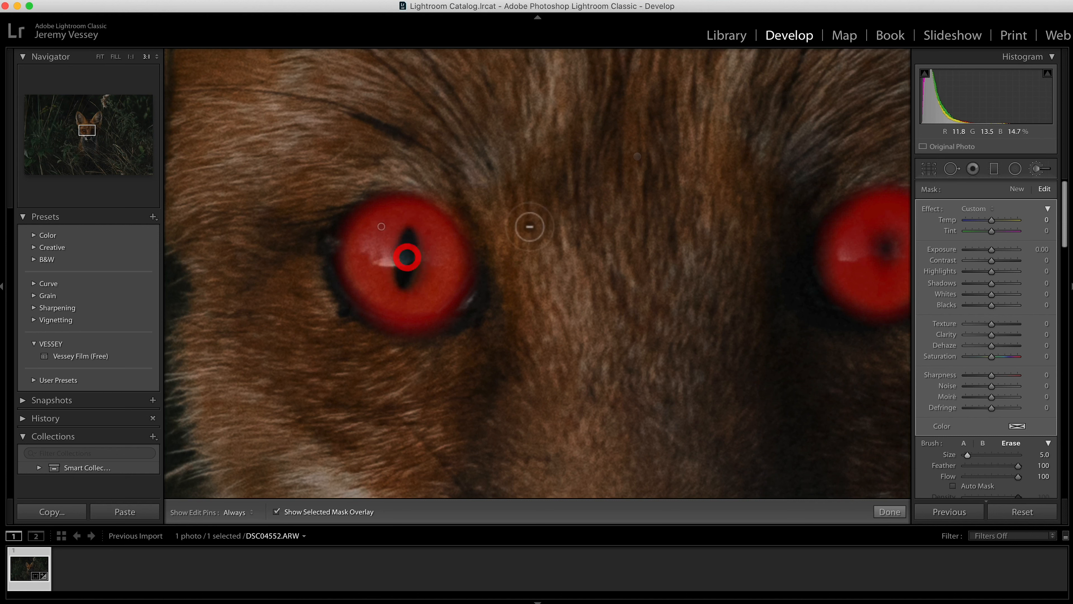
pyautogui.moveTo(883, 239); pyautogui.dragTo(887, 270)
# Step: Set the eye mask's exposure to 0.41 and clarity to 17, and finish the brush edit with the overlay hidden
pyautogui.moveTo(991, 249); pyautogui.dragTo(994, 249)
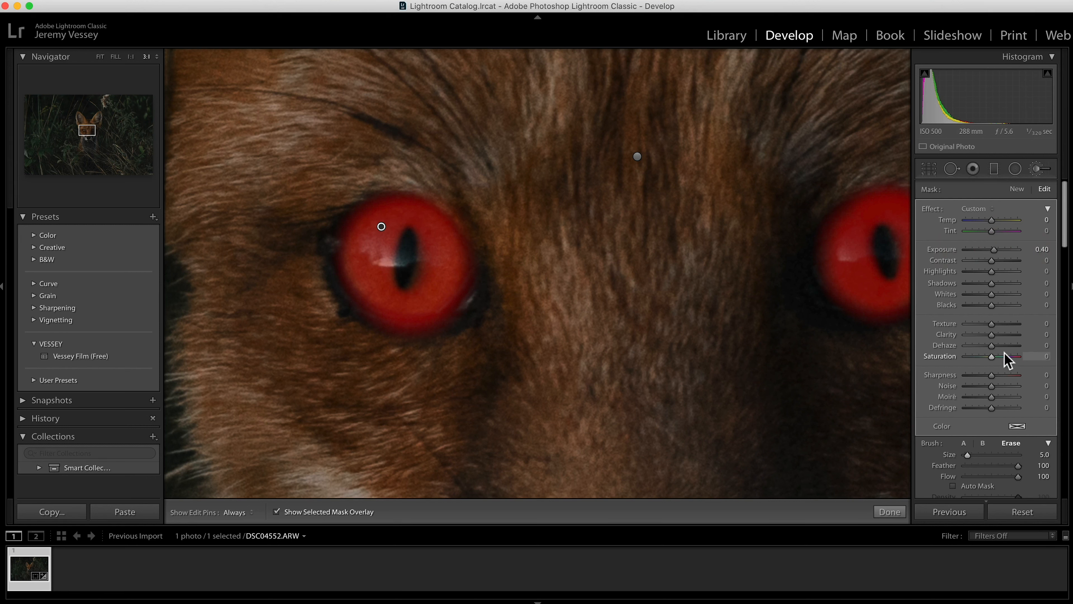
pyautogui.moveTo(995, 337); pyautogui.dragTo(997, 334)
pyautogui.click(277, 512)
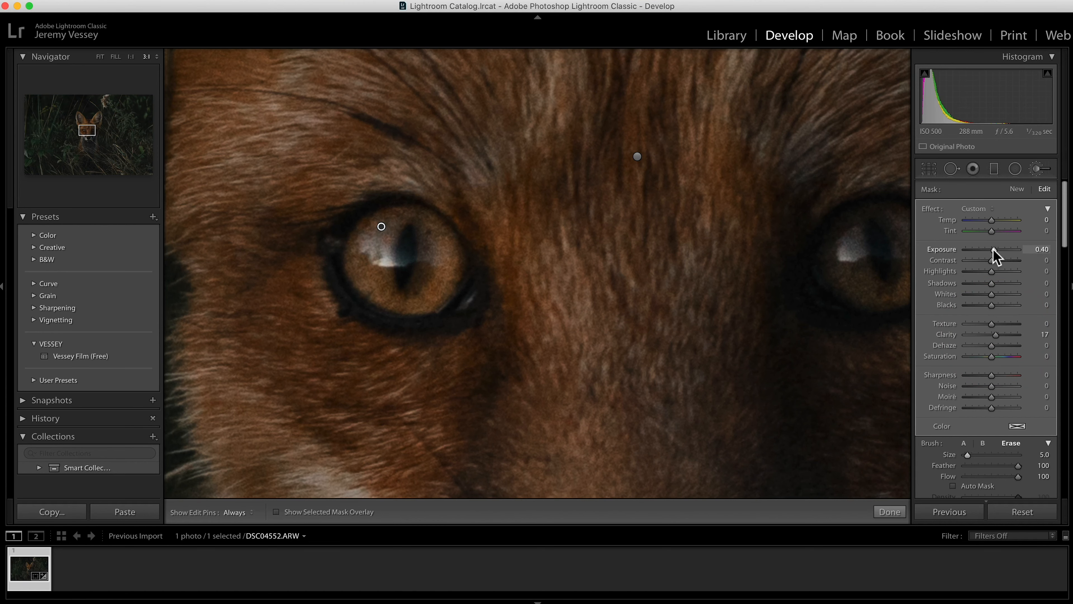
pyautogui.moveTo(993, 250); pyautogui.dragTo(994, 250)
pyautogui.press('super+minus')
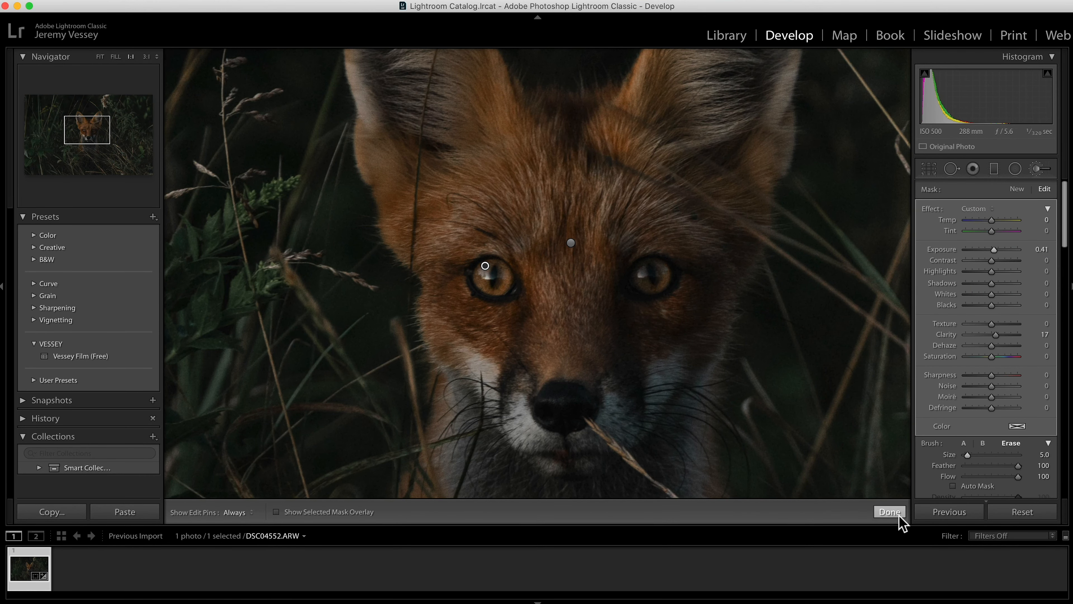
pyautogui.click(889, 512)
pyautogui.press('super+minus')
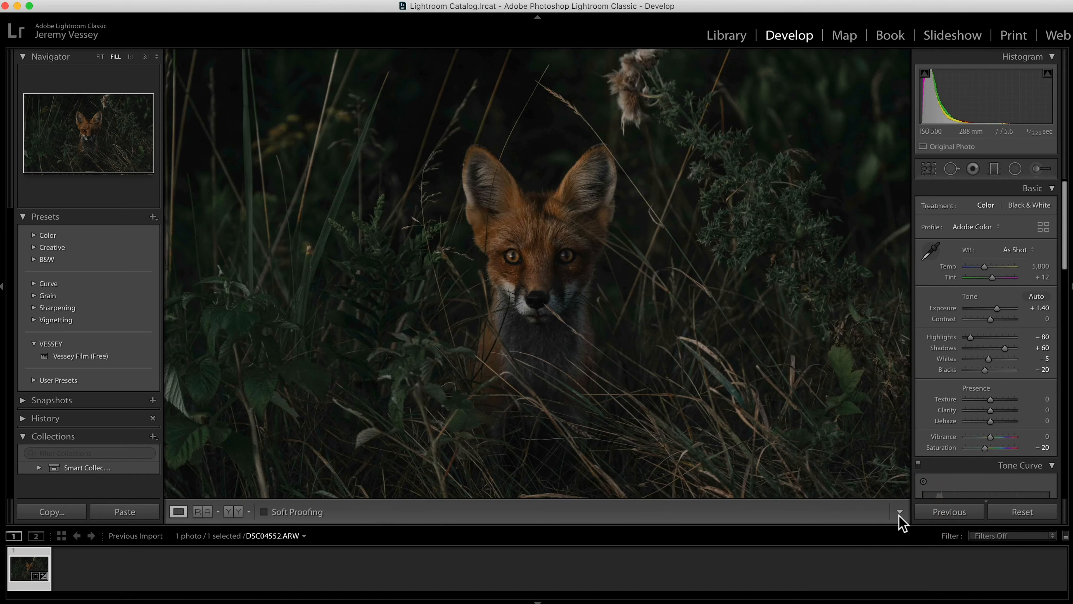
pyautogui.press('super+minus')
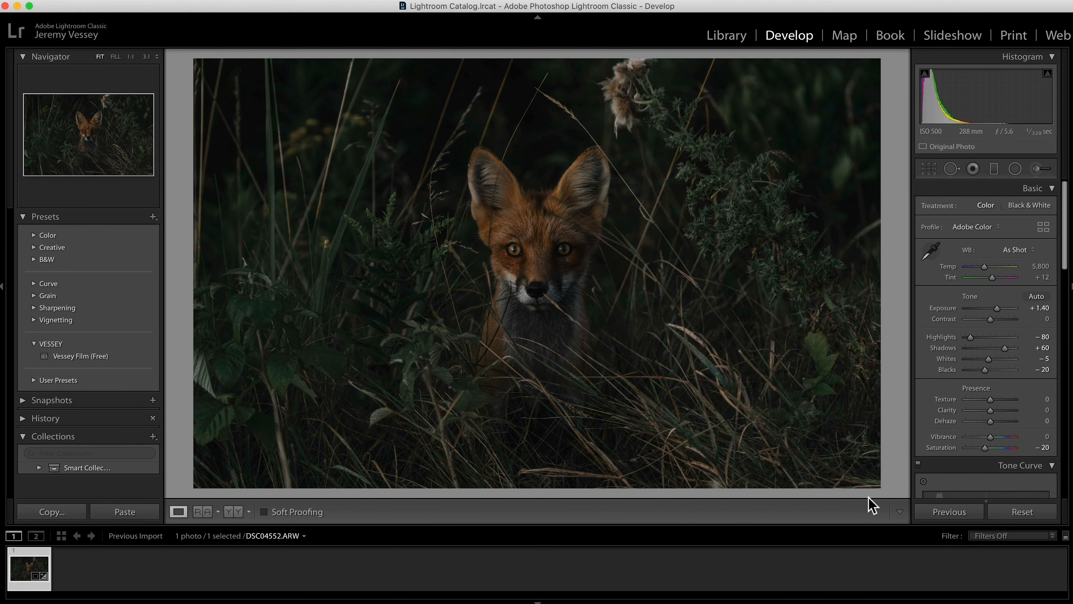
# Step: Show all HSL adjustments and set the orange hue to -22
pyautogui.scroll(-10, 976, 408)
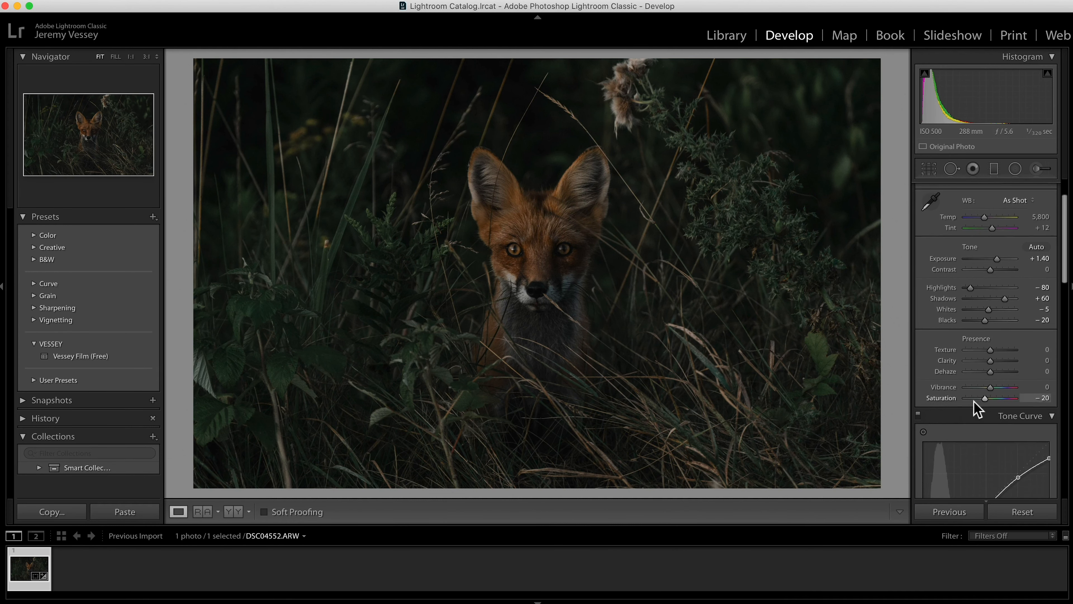
pyautogui.scroll(-4, 974, 405)
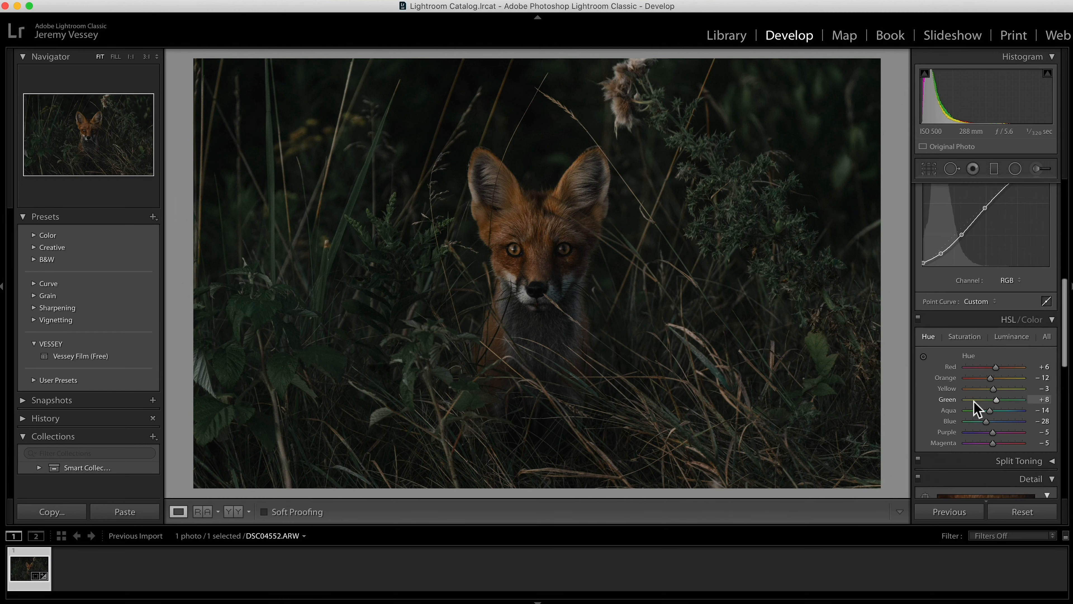
pyautogui.click(928, 337)
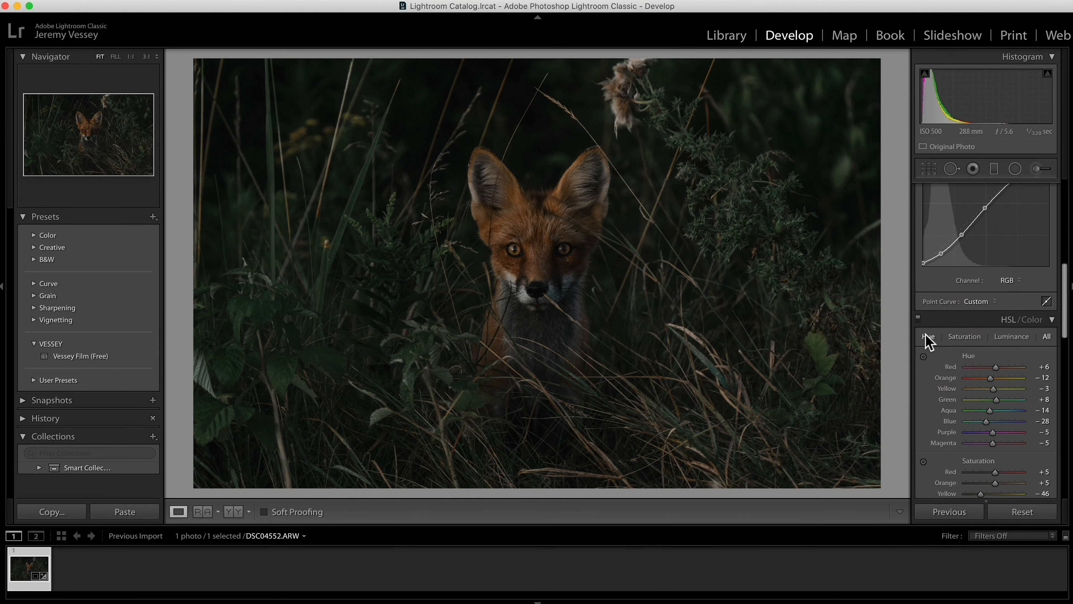
pyautogui.moveTo(990, 378); pyautogui.dragTo(988, 377)
pyautogui.moveTo(987, 377); pyautogui.dragTo(987, 378)
pyautogui.scroll(-1, 985, 442)
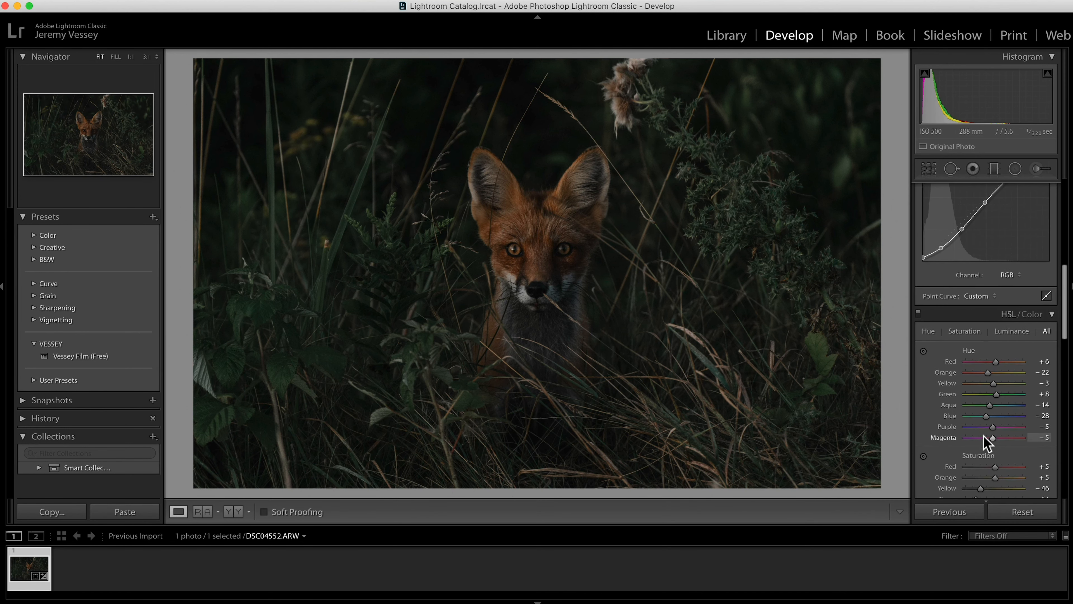
pyautogui.click(561, 257)
pyautogui.click(561, 257)
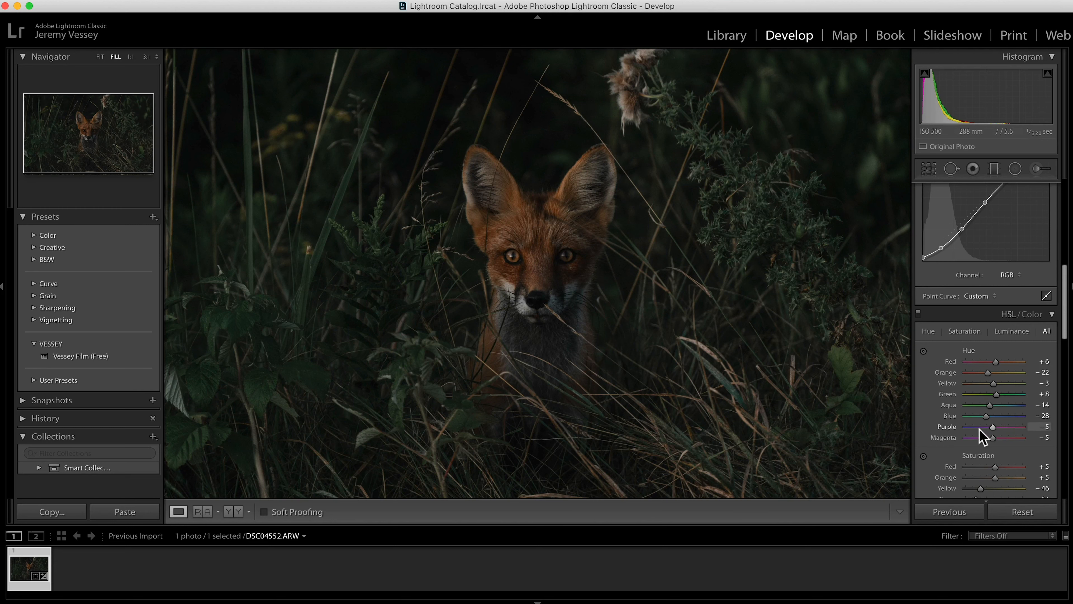
# Step: Add a post-crop vignette with amount -11, keeping the Highlight Priority style
pyautogui.scroll(-5, 980, 430)
pyautogui.scroll(-2, 979, 429)
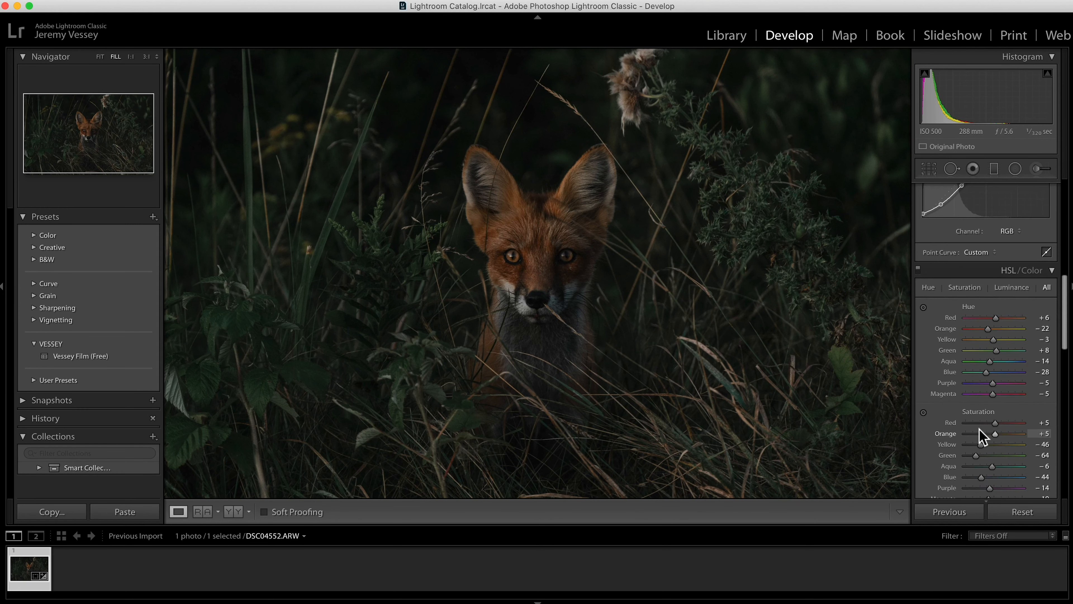
pyautogui.scroll(-15, 979, 429)
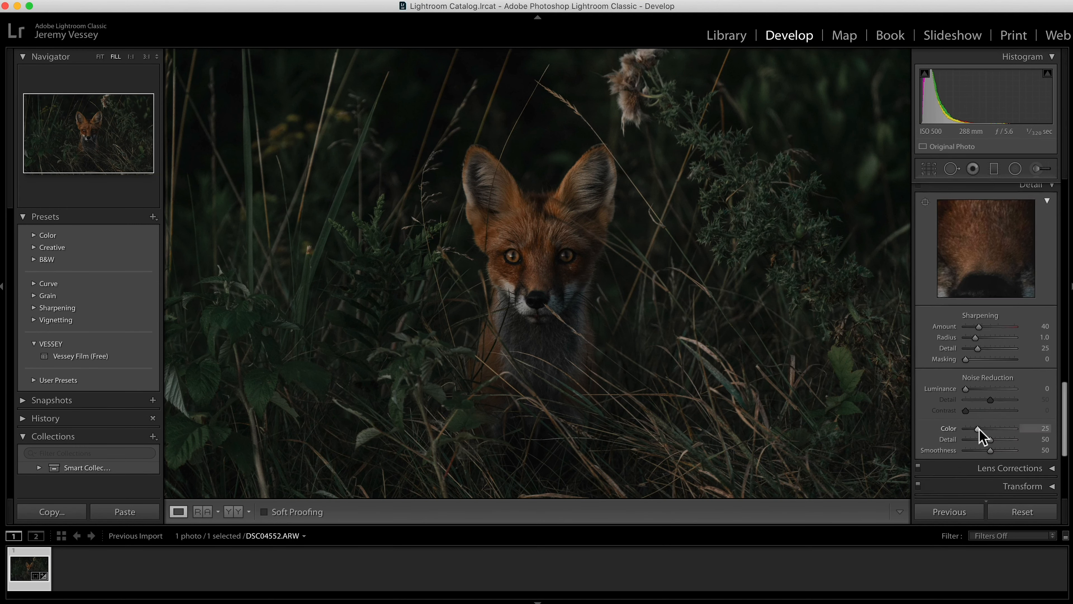
pyautogui.scroll(5, 980, 428)
pyautogui.scroll(-12, 977, 426)
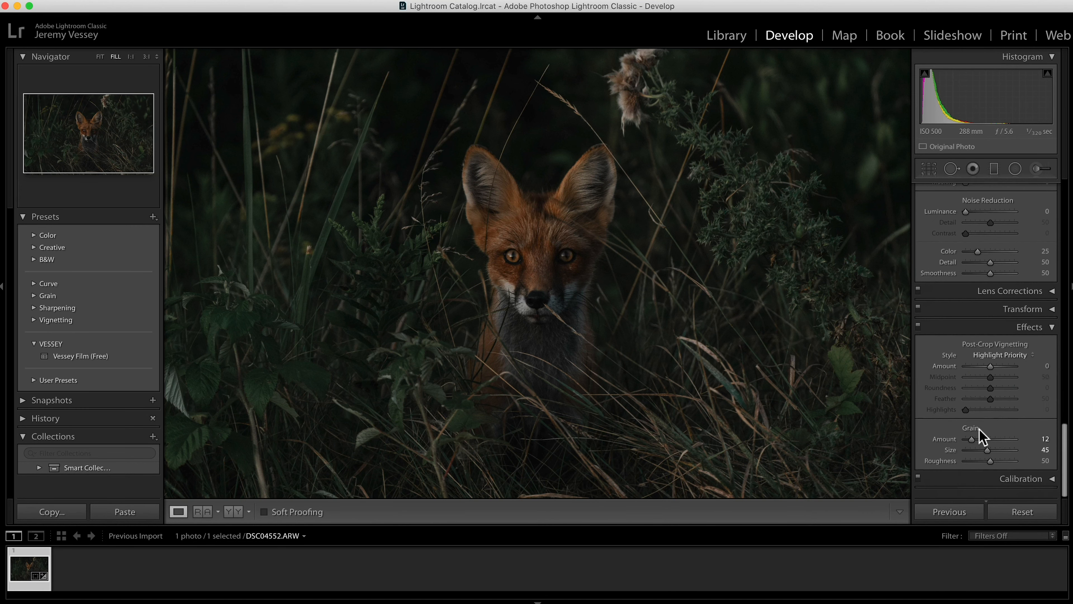
pyautogui.click(782, 260)
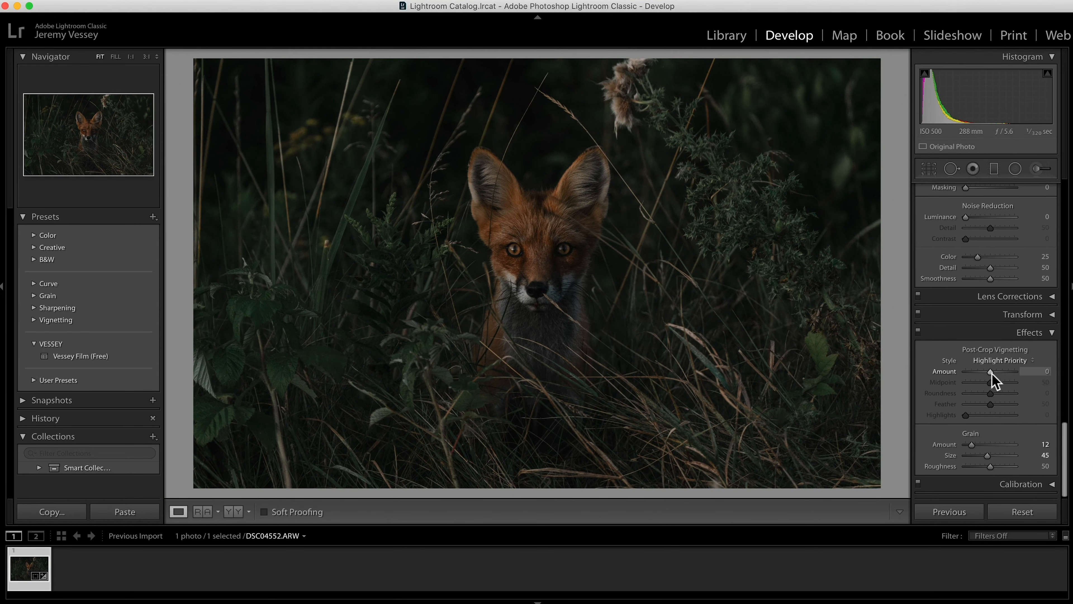
pyautogui.moveTo(992, 372); pyautogui.dragTo(987, 372)
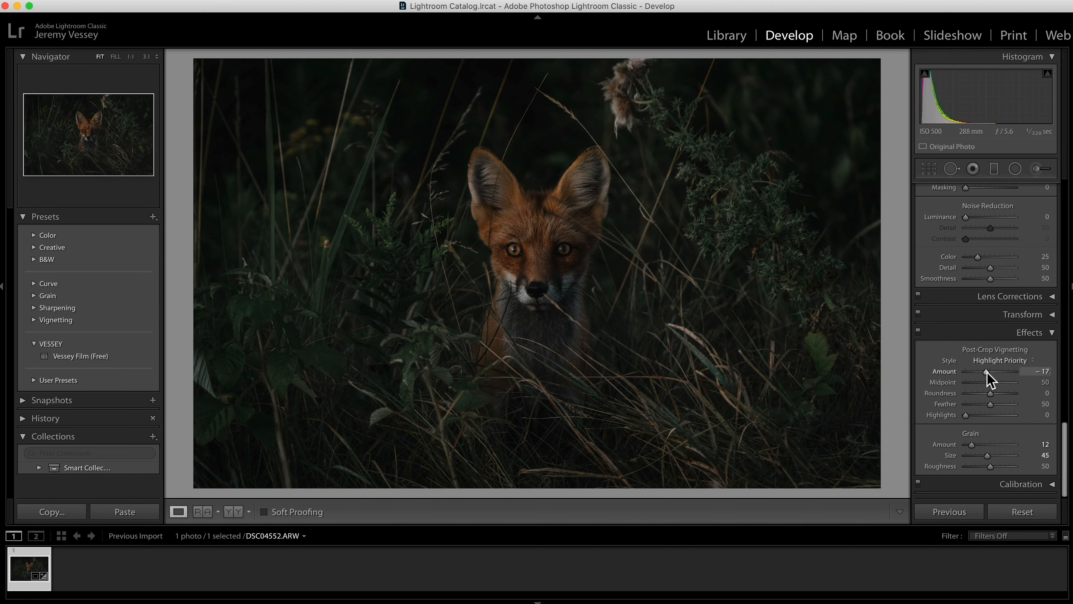
pyautogui.moveTo(988, 373); pyautogui.dragTo(989, 372)
pyautogui.click(1003, 361)
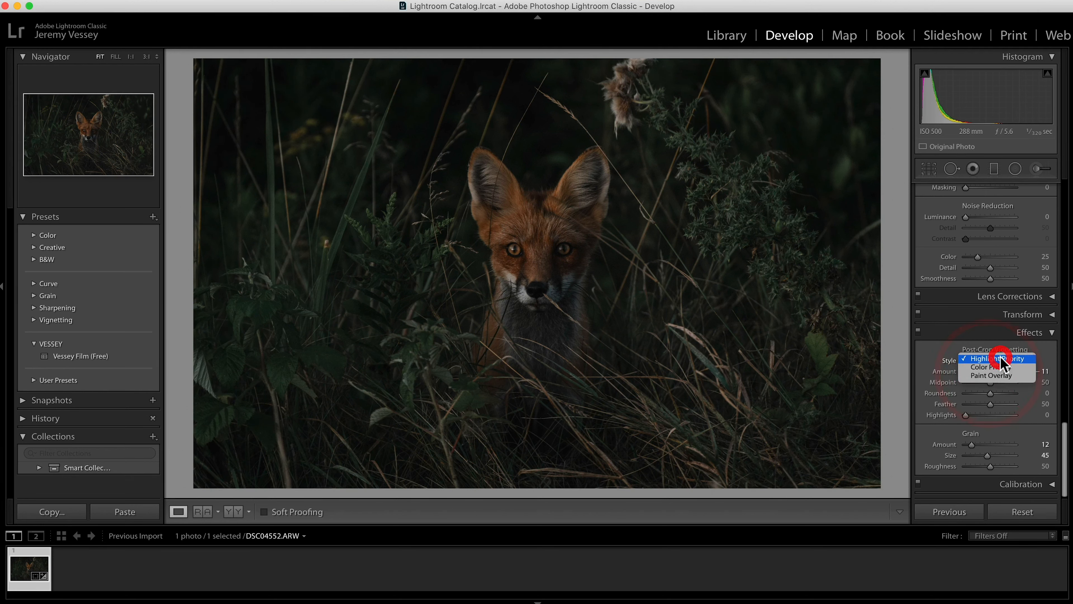
pyautogui.click(1003, 360)
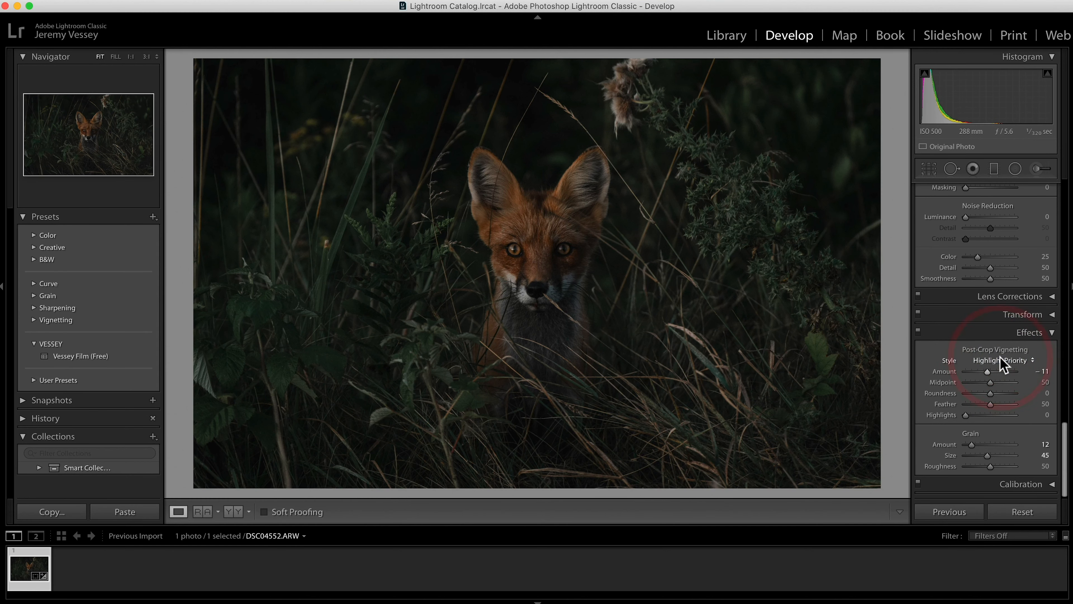
# Step: Set the vignette's amount to -10 and midpoint to 20, and reduce the grain amount to 0
pyautogui.click(1048, 372)
pyautogui.write('-10')
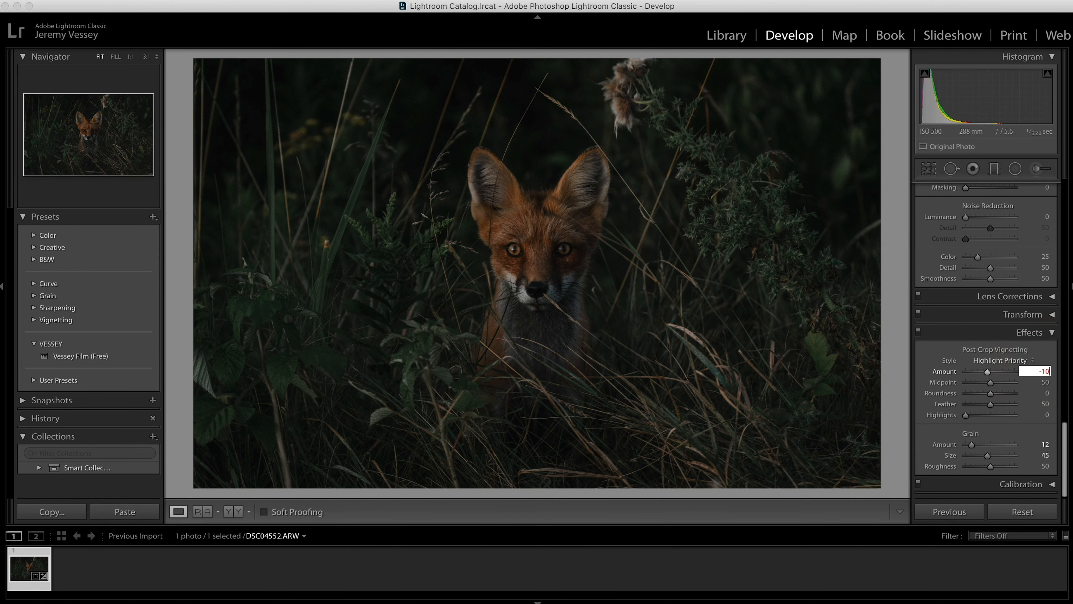
pyautogui.press('Return')
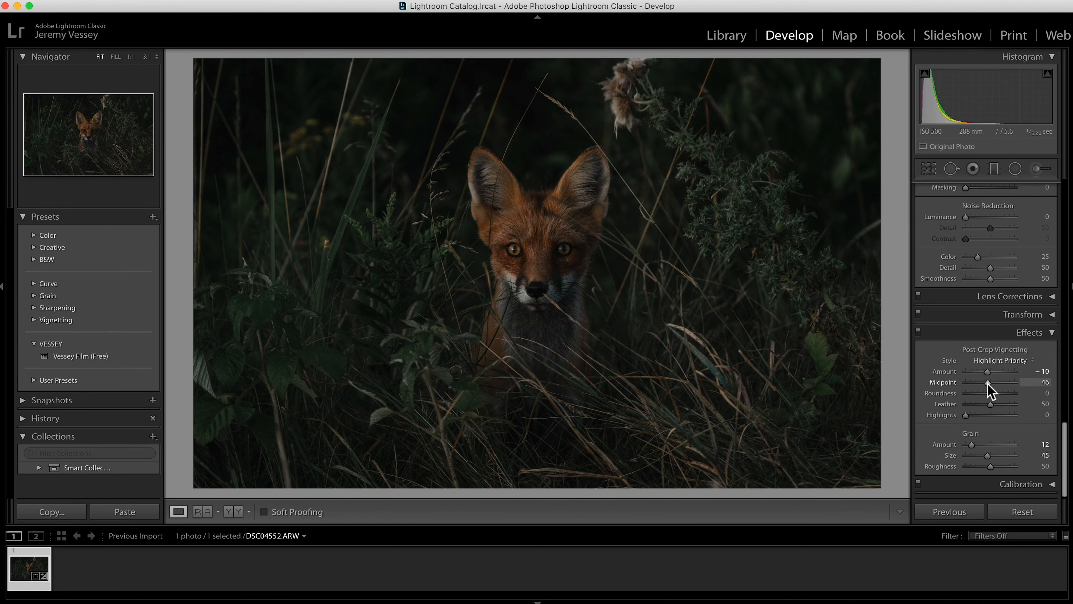
pyautogui.moveTo(987, 384); pyautogui.dragTo(975, 385)
pyautogui.moveTo(970, 447); pyautogui.dragTo(906, 443)
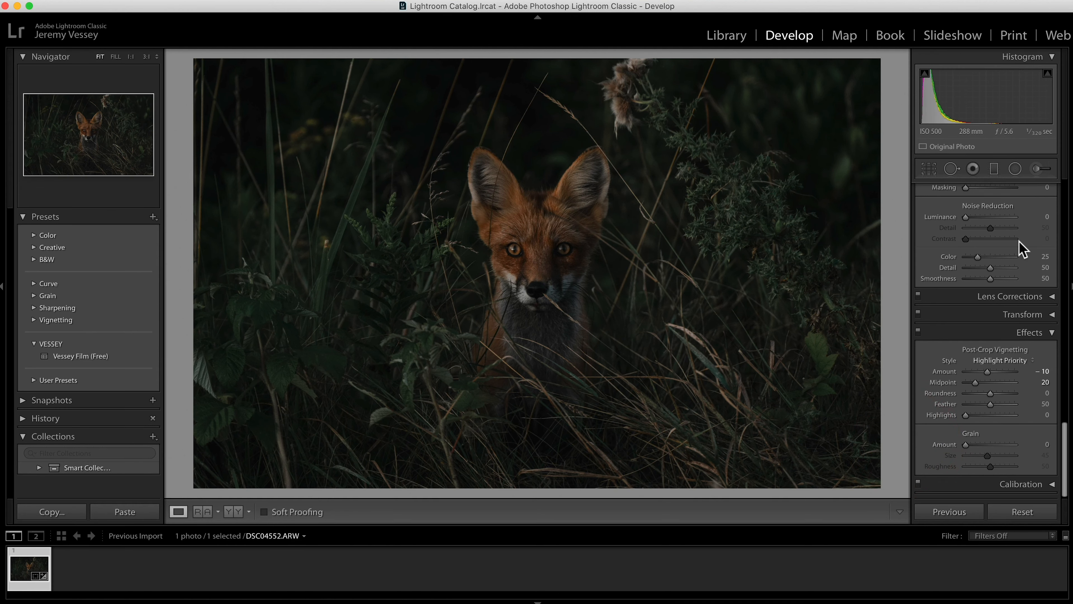
# Step: Compare the edited photo with the original, including side by side, and return to the single-photo view
pyautogui.scroll(15, 1022, 248)
pyautogui.scroll(2, 1022, 248)
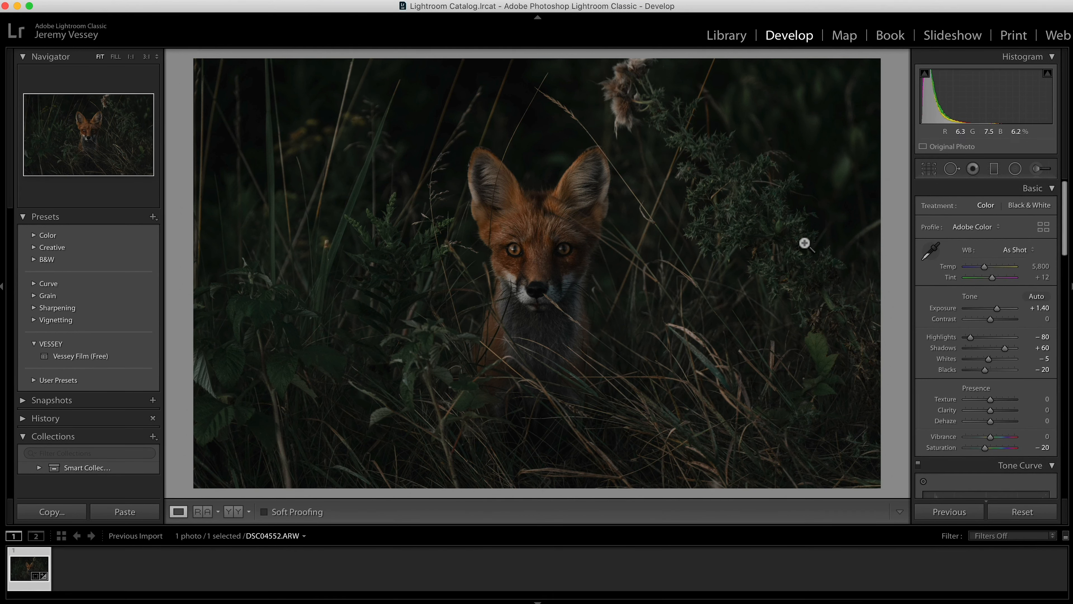
pyautogui.press('\\')
pyautogui.press('\\')
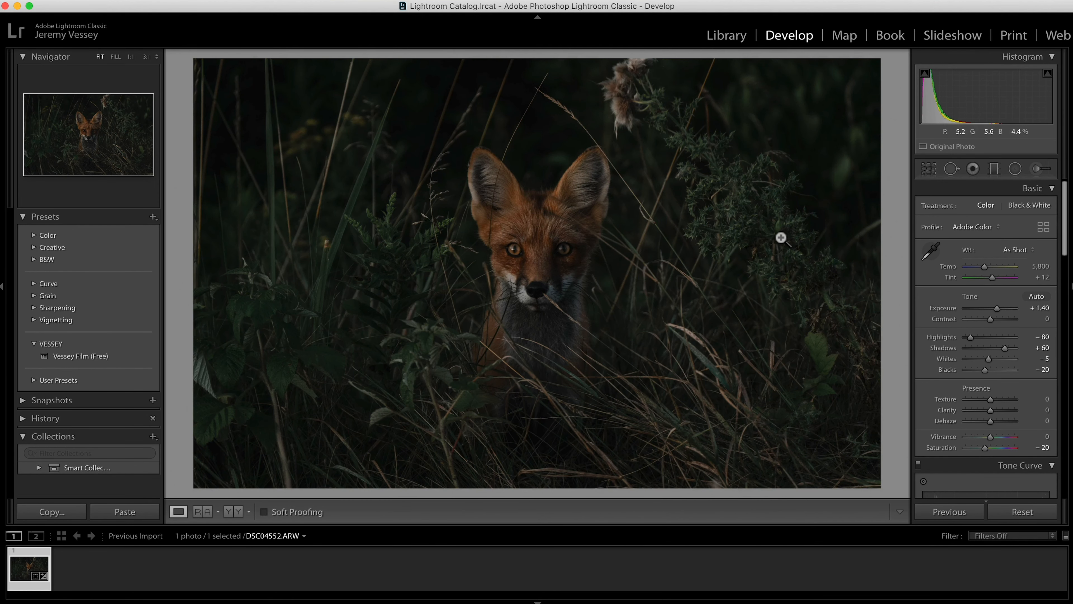
pyautogui.click(234, 511)
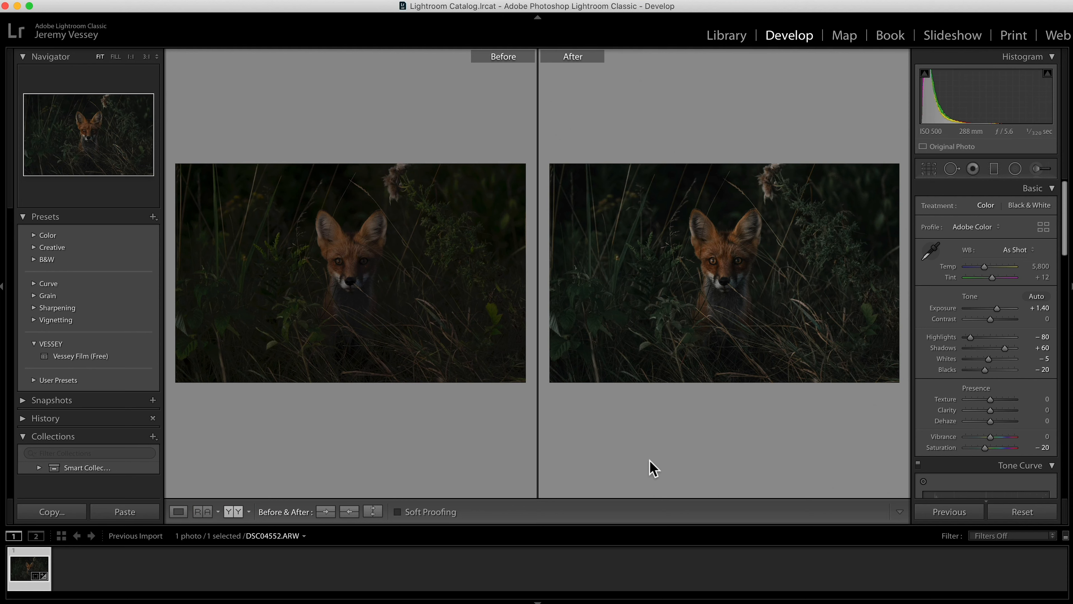
pyautogui.click(178, 512)
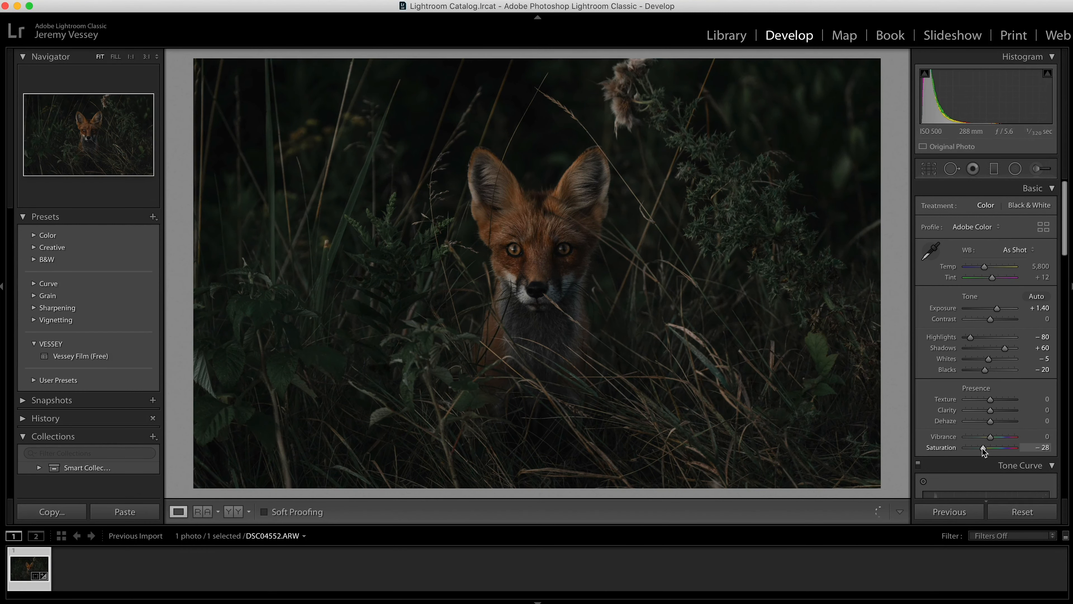
# Step: Raise the photo's overall saturation slightly
pyautogui.scroll(-15, 989, 447)
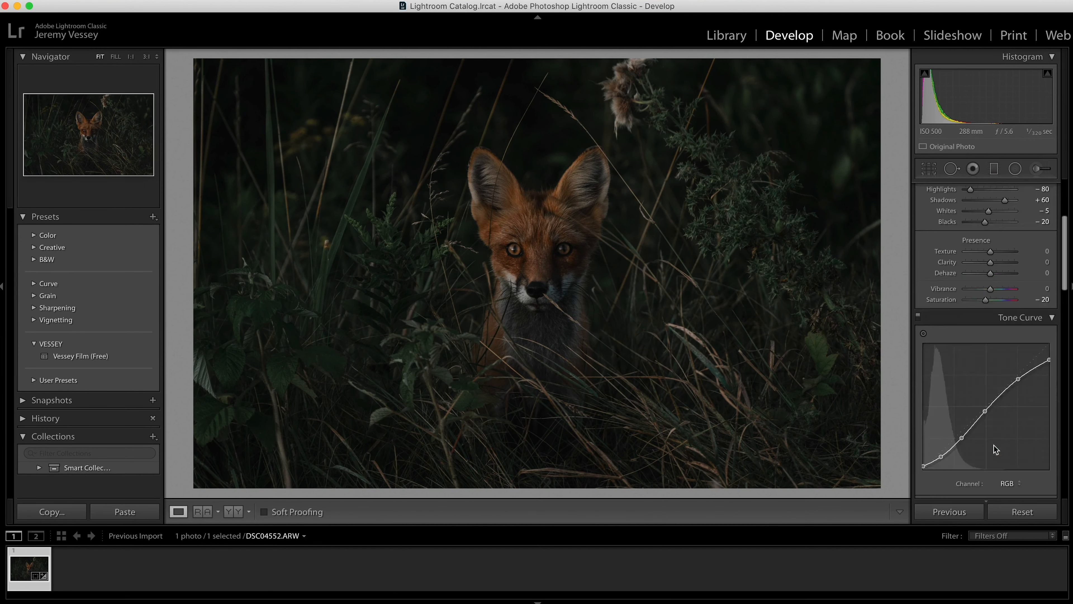
pyautogui.scroll(-3, 993, 444)
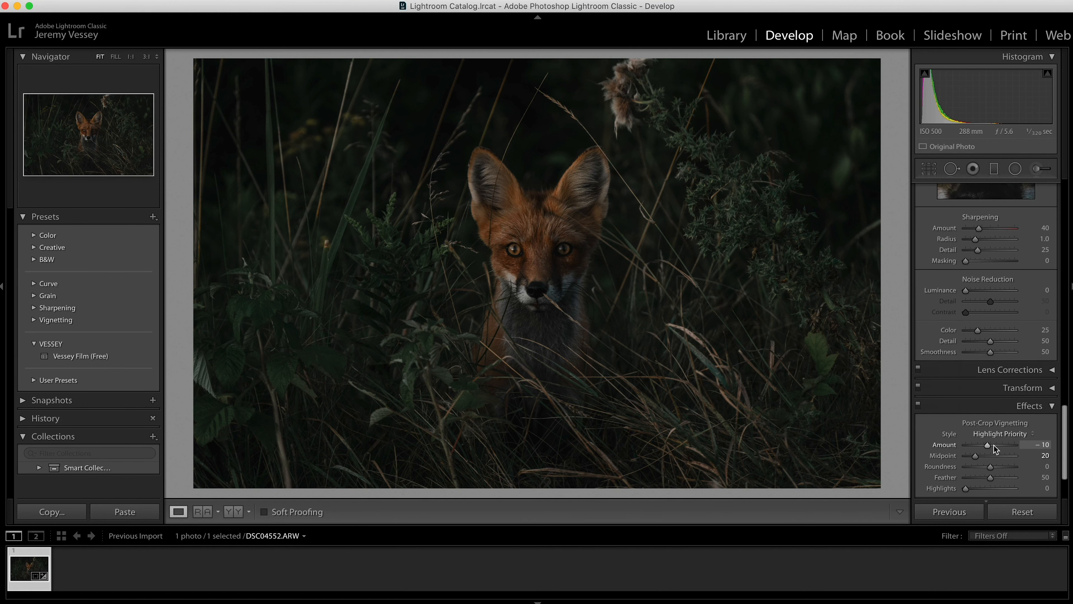
pyautogui.scroll(18, 993, 445)
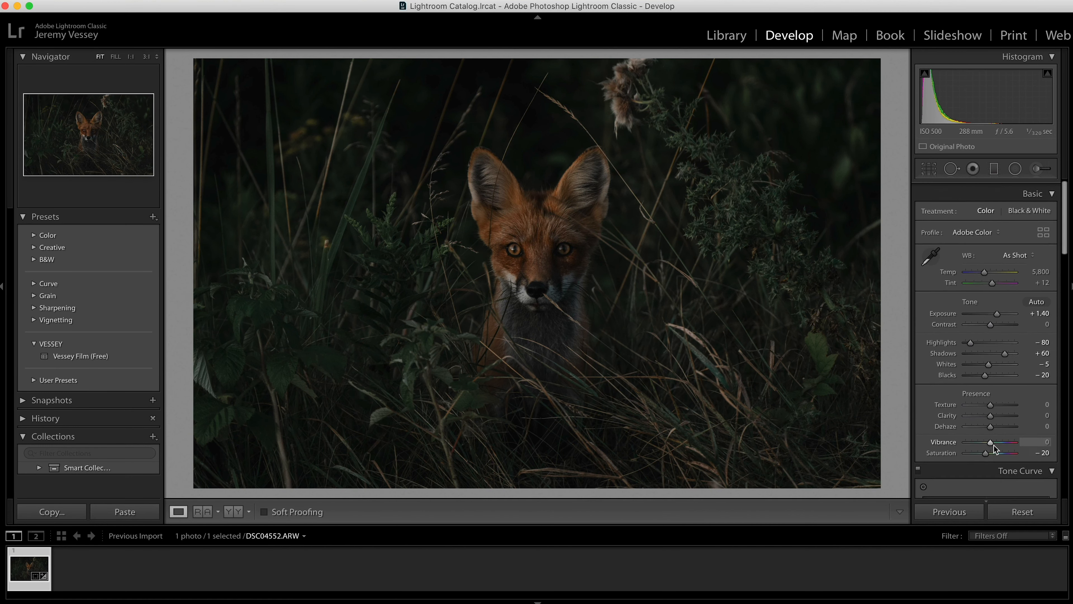
pyautogui.moveTo(985, 449); pyautogui.dragTo(988, 447)
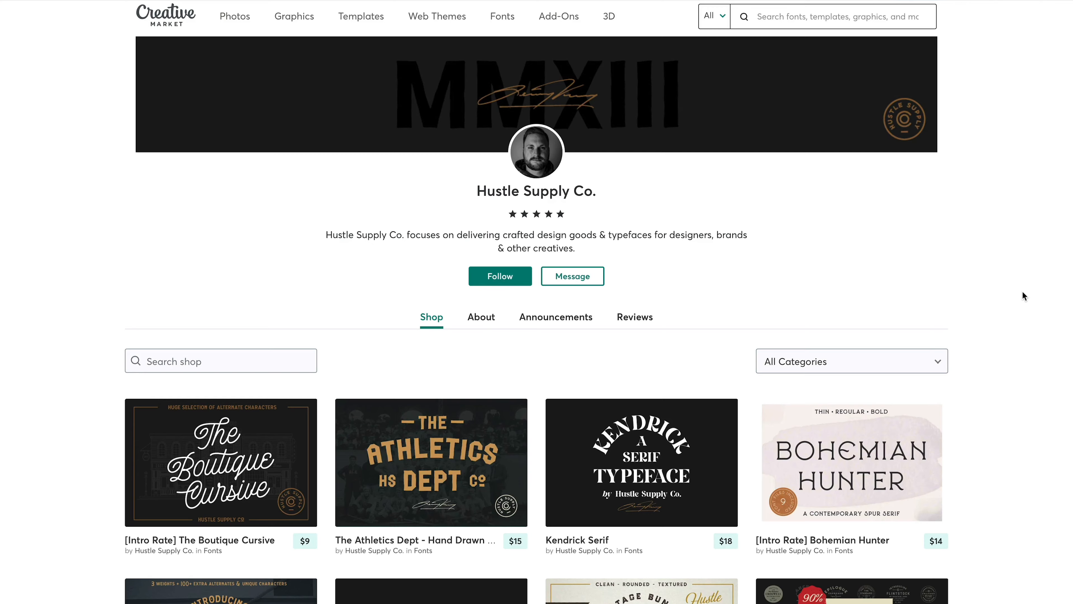
pyautogui.scroll(-9, 1022, 292)
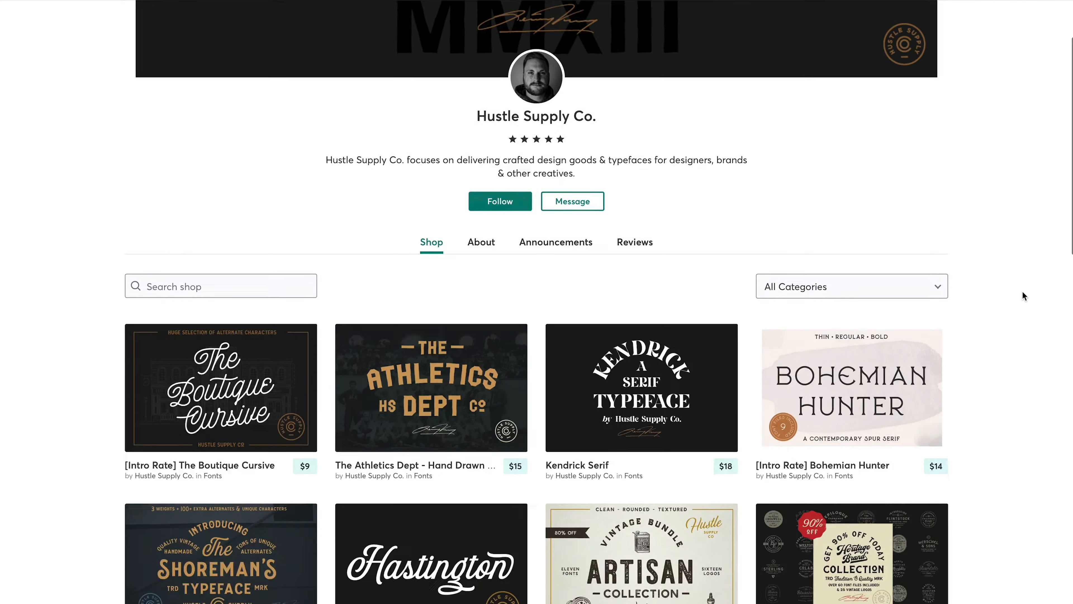